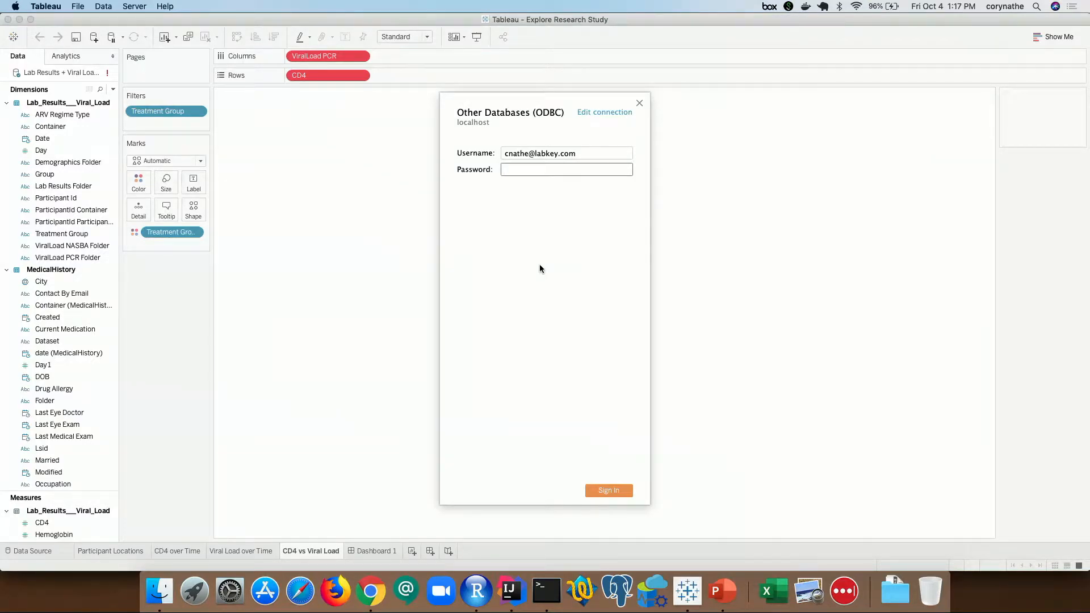
- Enter the account password and sign in to the localhost ODBC data source
text(••••••••••)
key(Return)
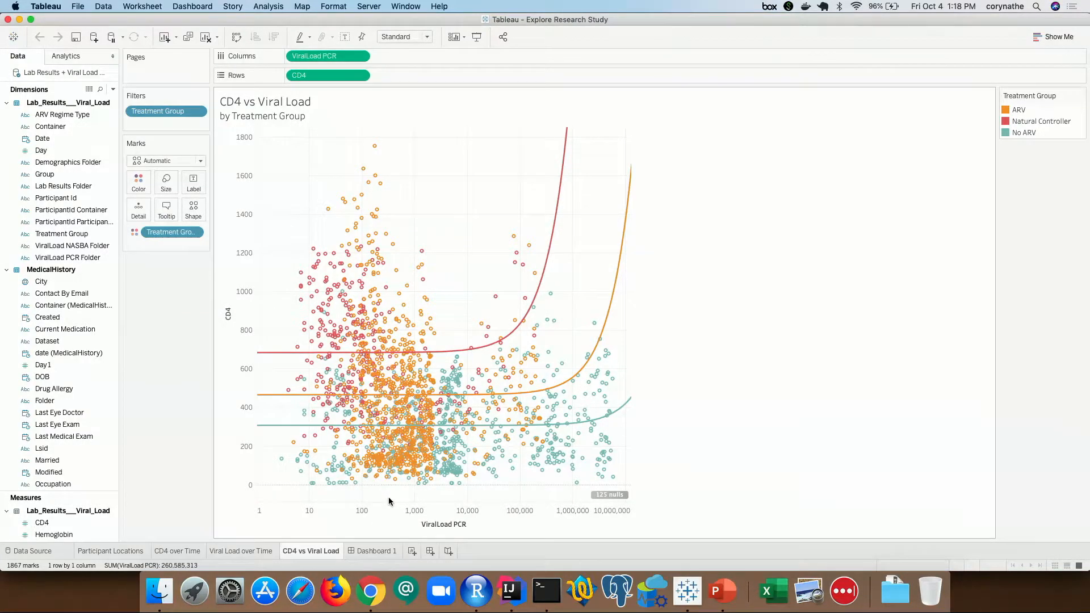
- Highlight Natural Controller, then No ARV points, select the high-CD4 cluster, and open Viral Load over Time
click(1022, 121)
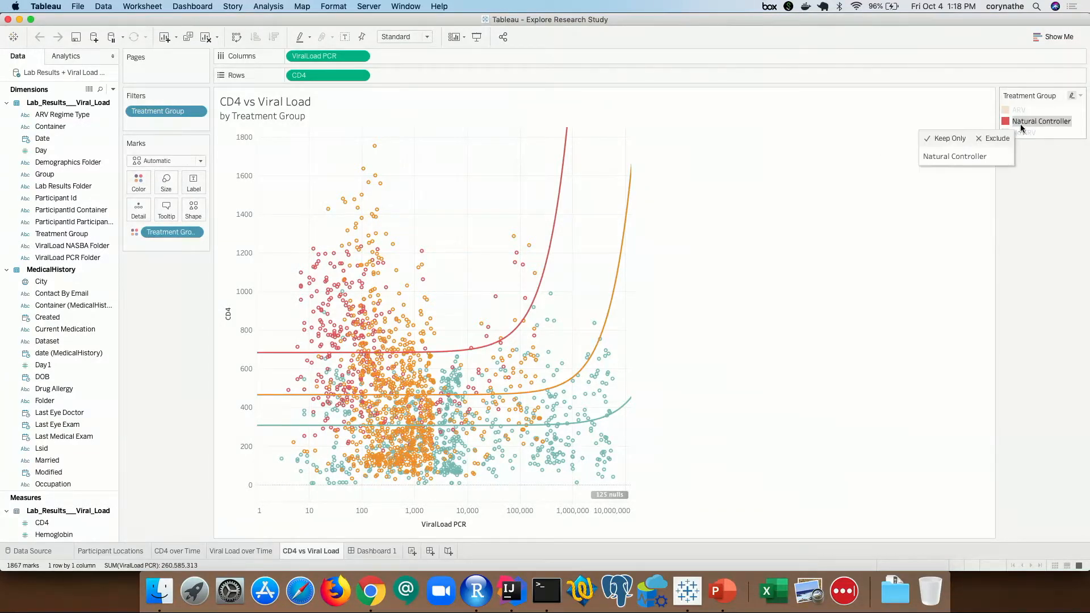
click(1022, 133)
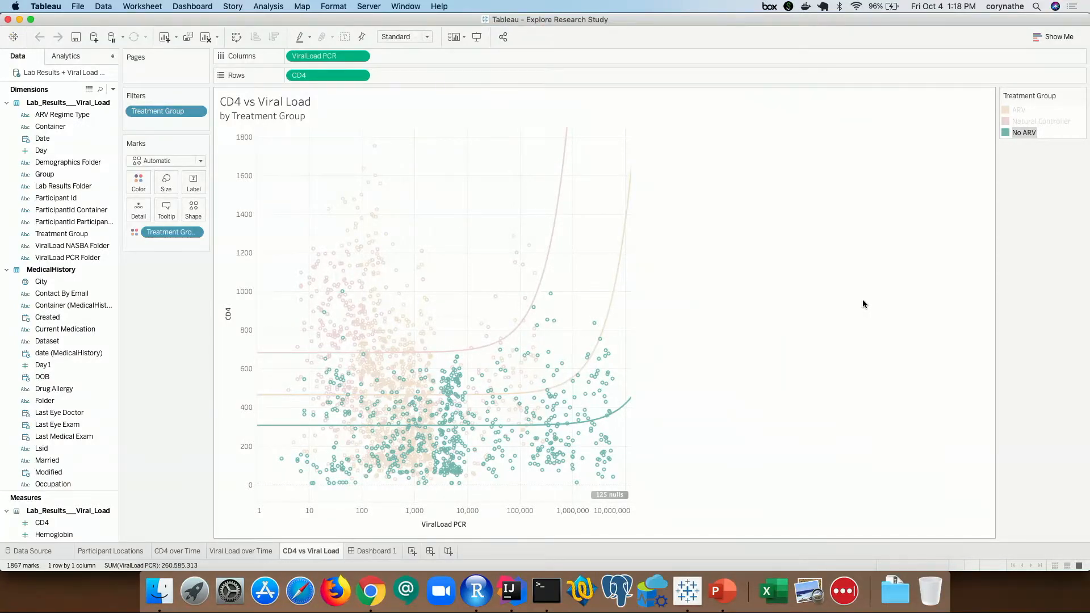
drag(476, 232, 314, 354)
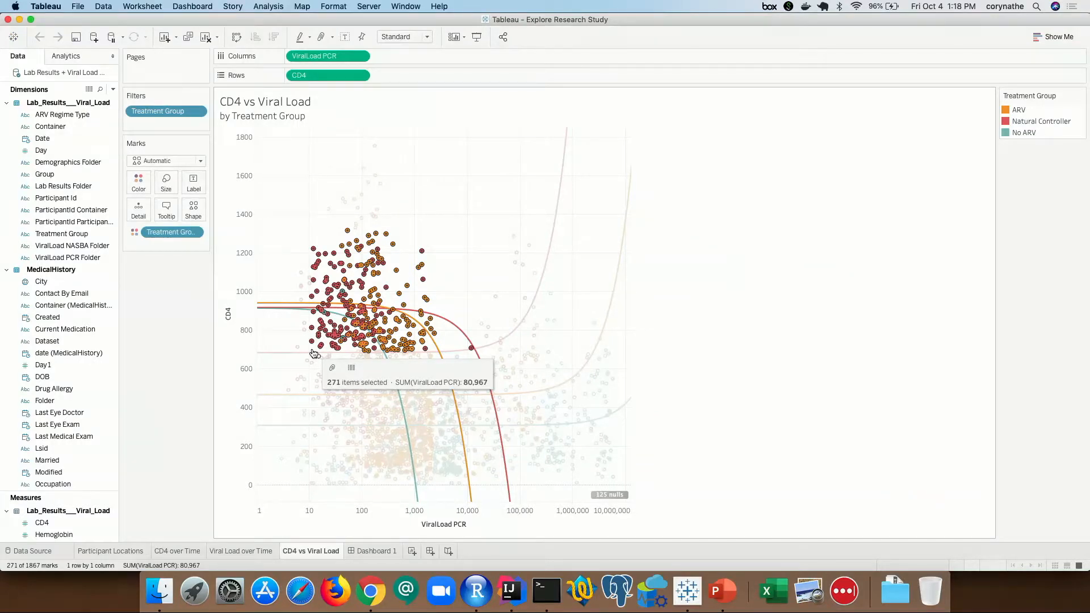
click(244, 551)
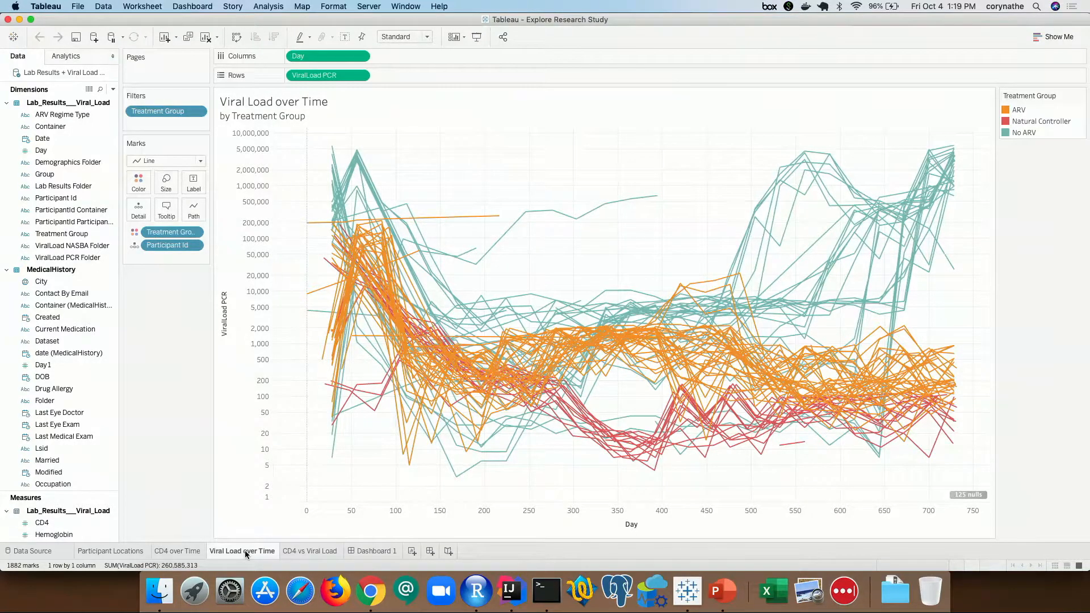
- Highlight and then clear the Natural Controller lines, then go to the Participant Locations sheet
click(1015, 121)
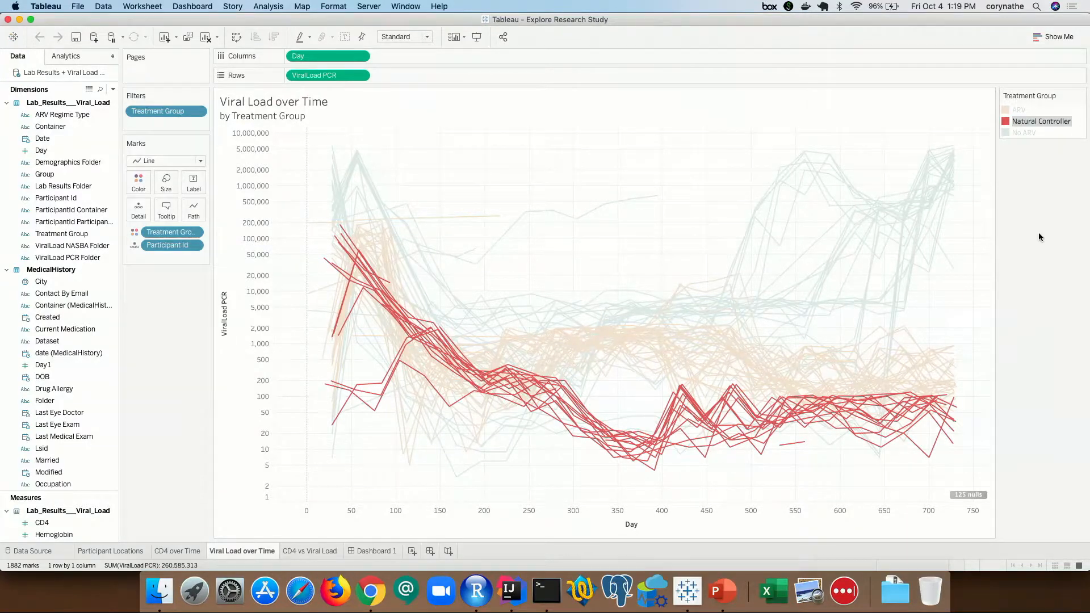
click(1025, 123)
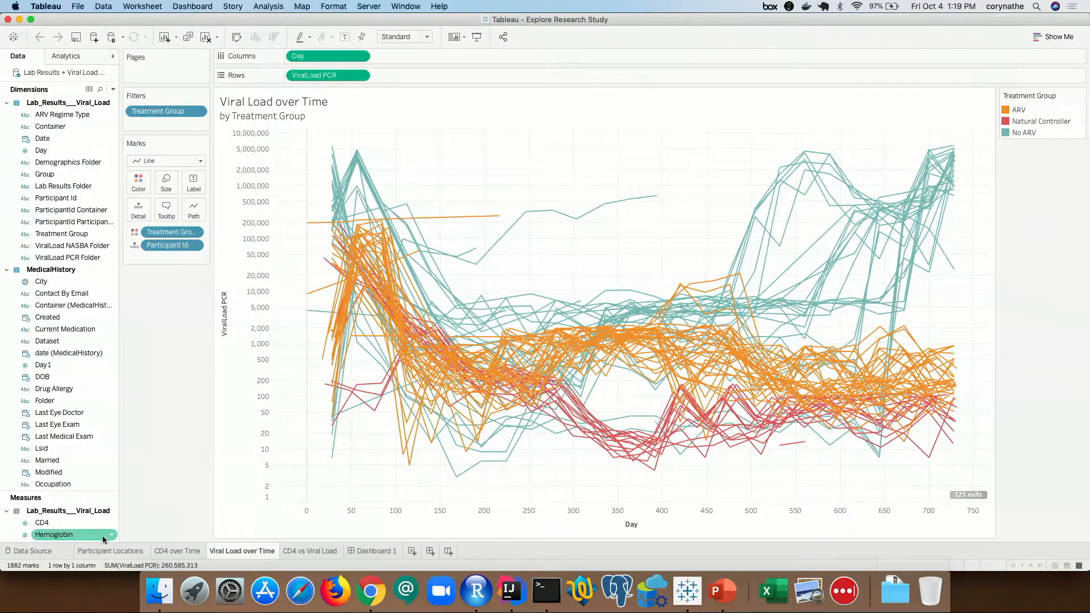
click(105, 551)
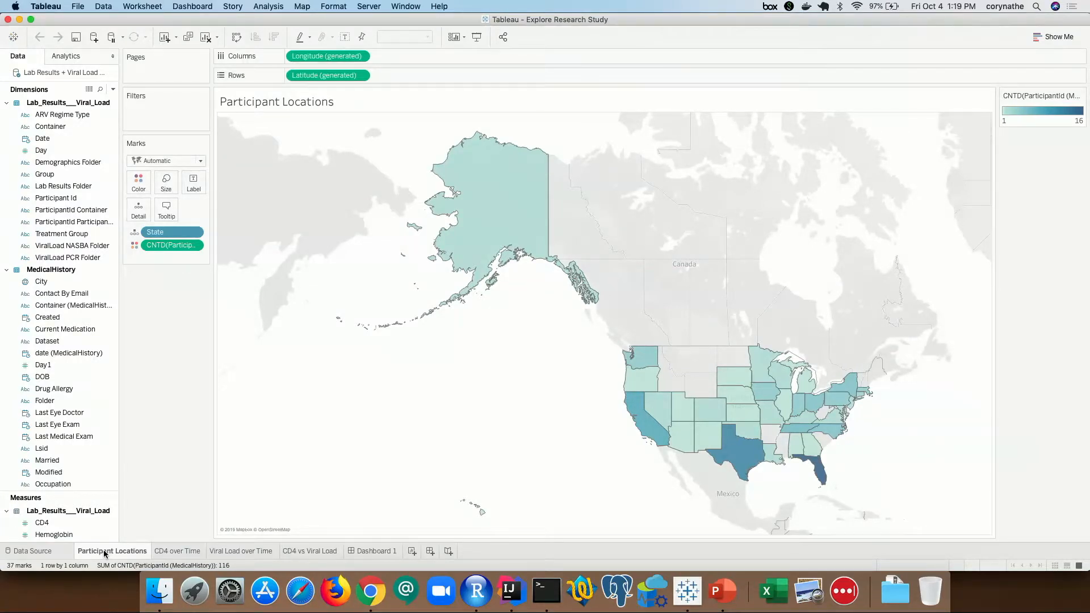
- Open the Data Source page for the Lab Results + Viral Load source
click(34, 551)
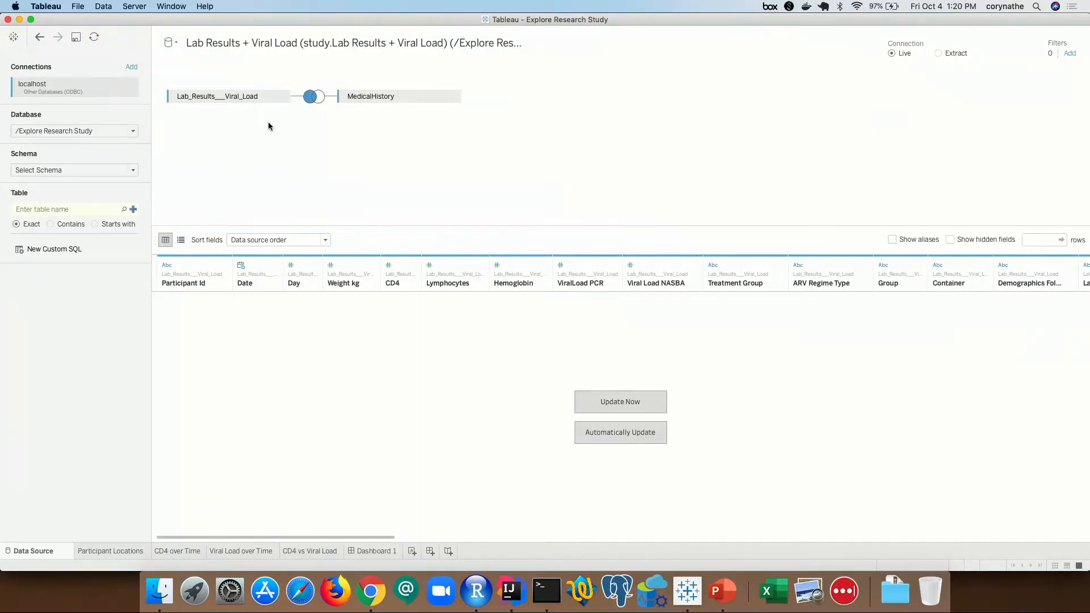
- Inspect the Participant Id left join, then switch to the LabKey study in Chrome
click(310, 97)
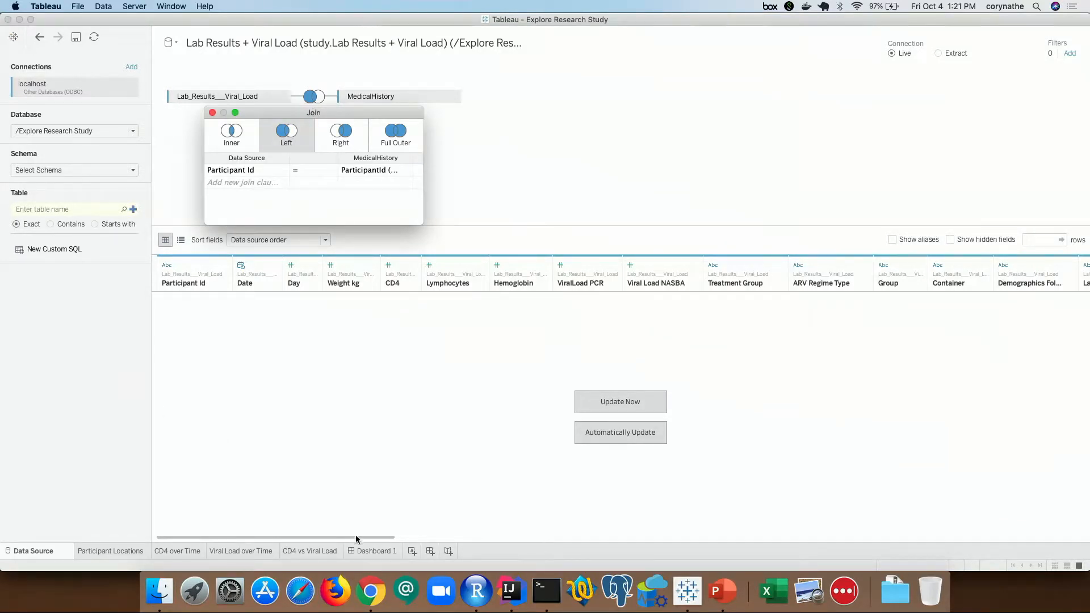
click(370, 590)
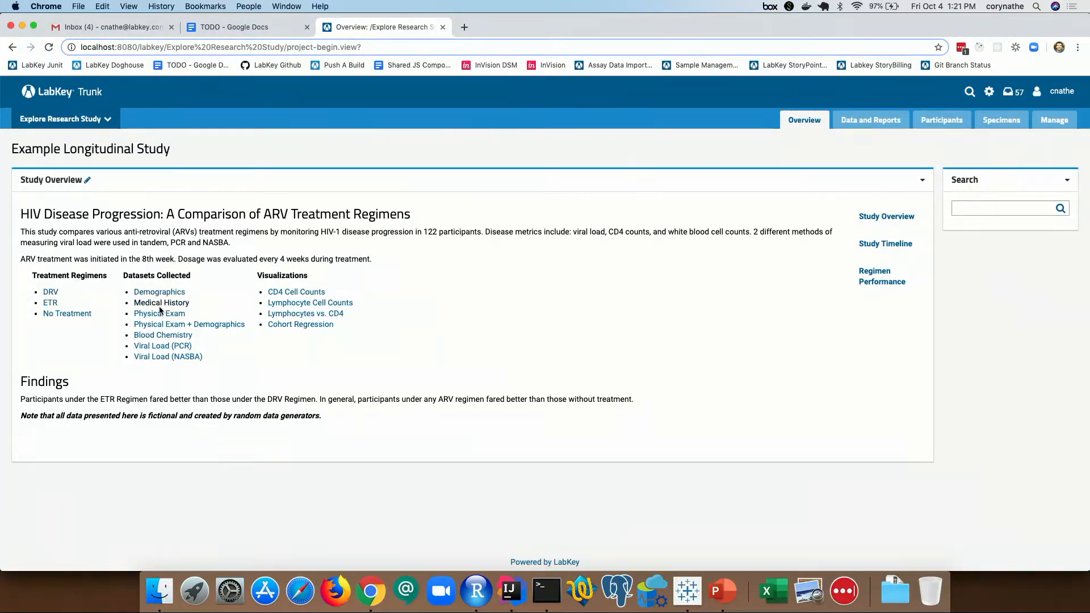
- Open the Physical Exam + Demographics dataset from Datasets Collected
click(207, 325)
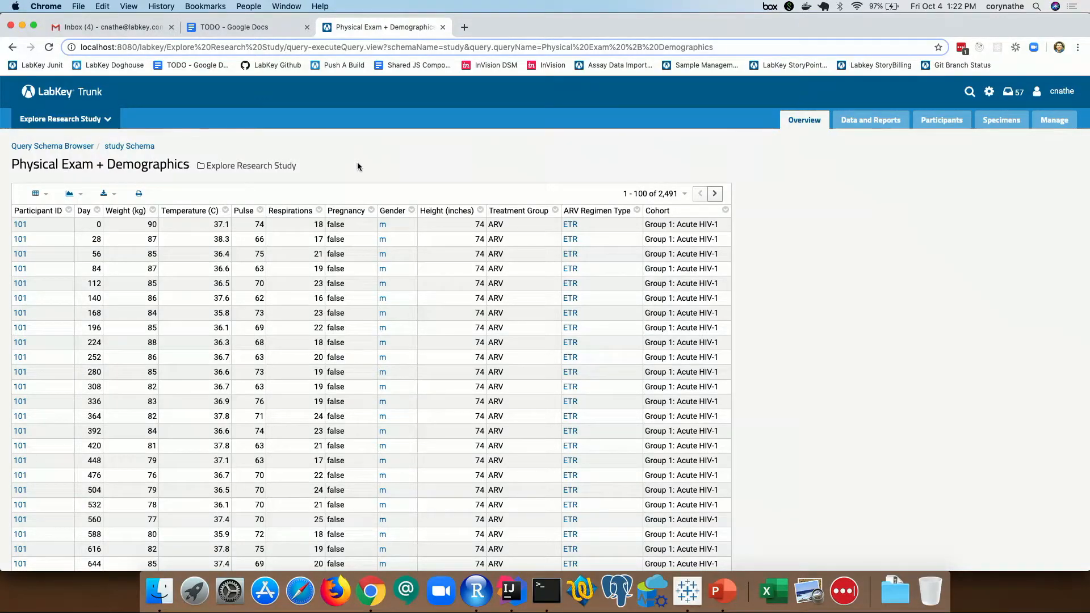
- Preview a Pulse box-and-whisker plot, then open Pulse Box Plot by ARV Regimen Type's chart settings for editing
click(243, 213)
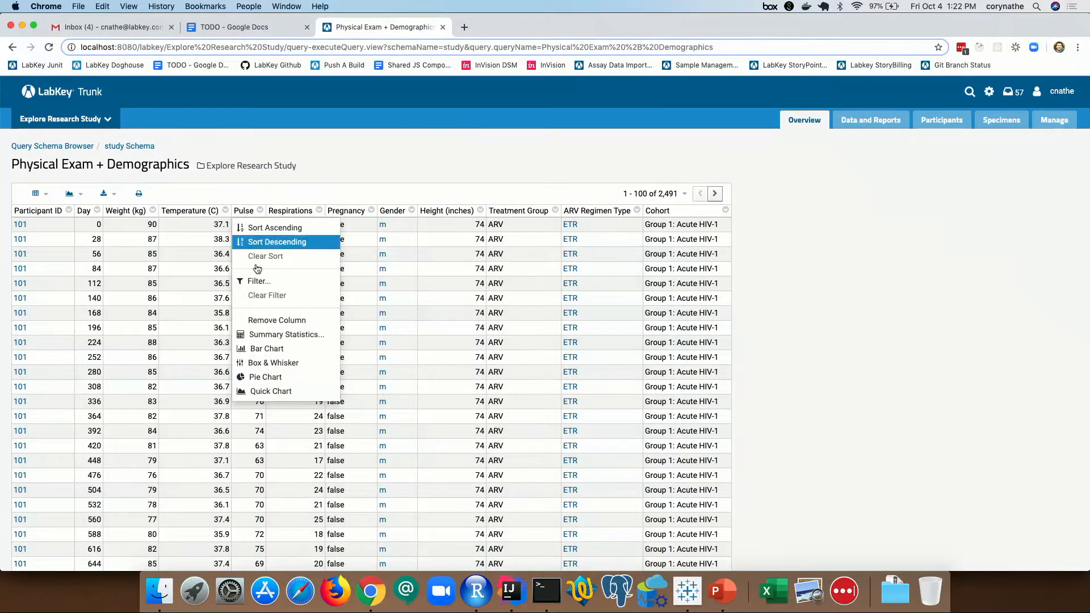
click(269, 360)
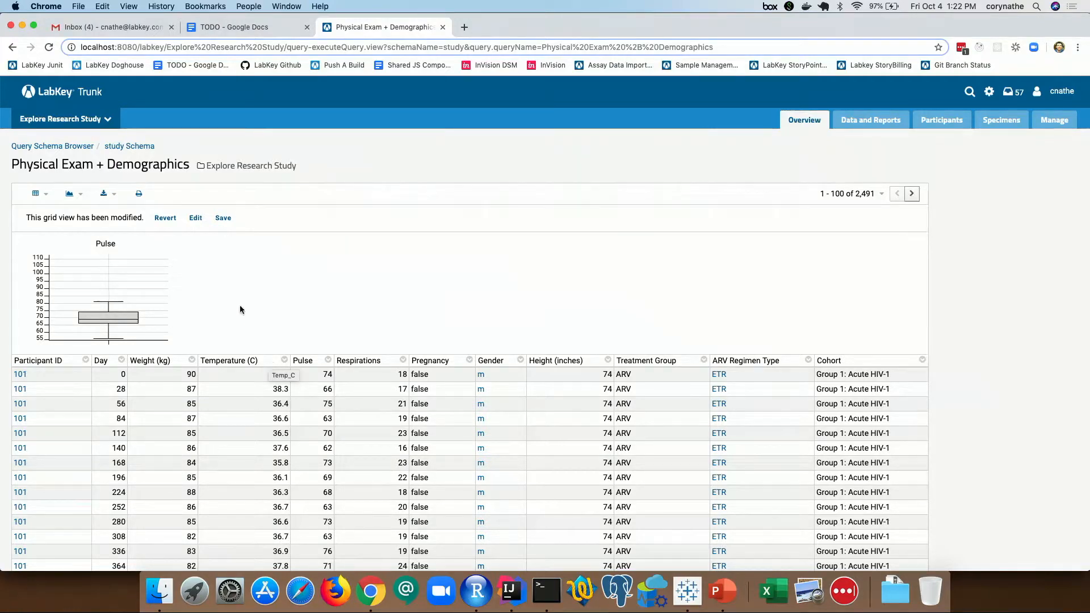
click(75, 198)
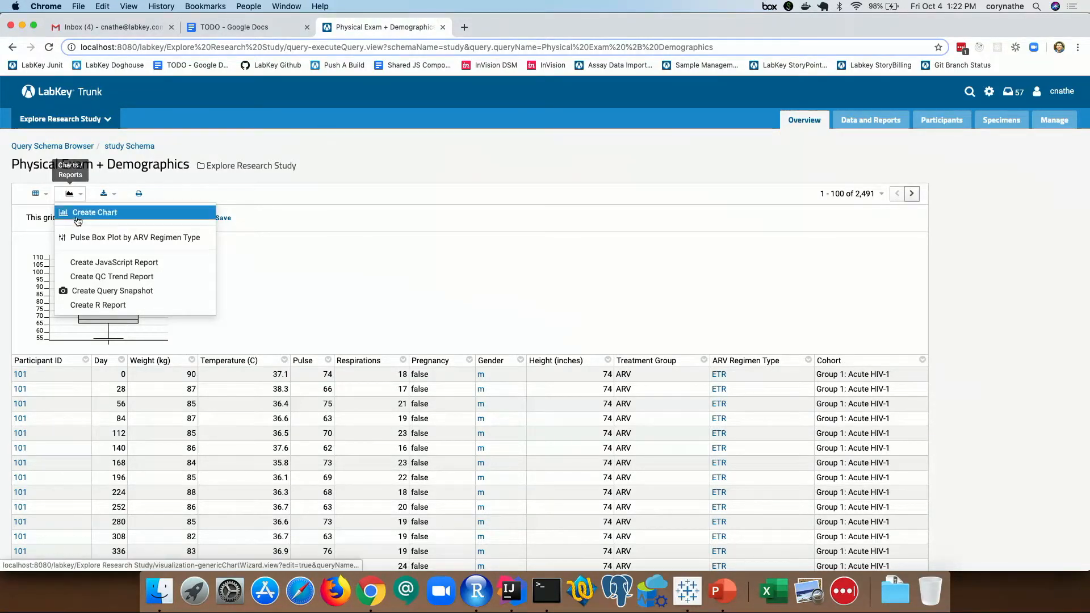
click(88, 238)
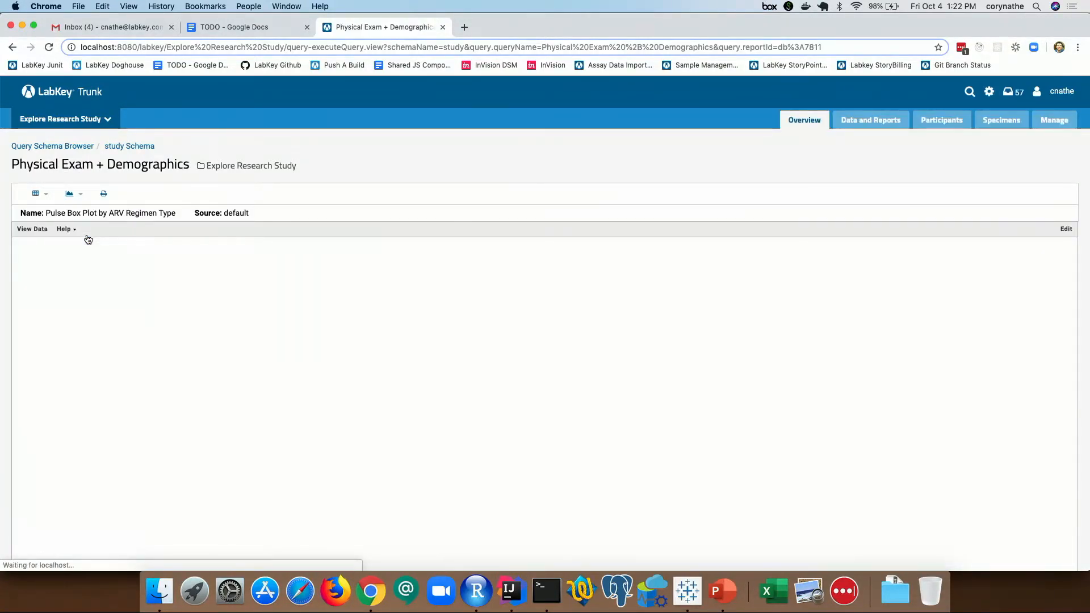
scroll(536, 142, down, 1)
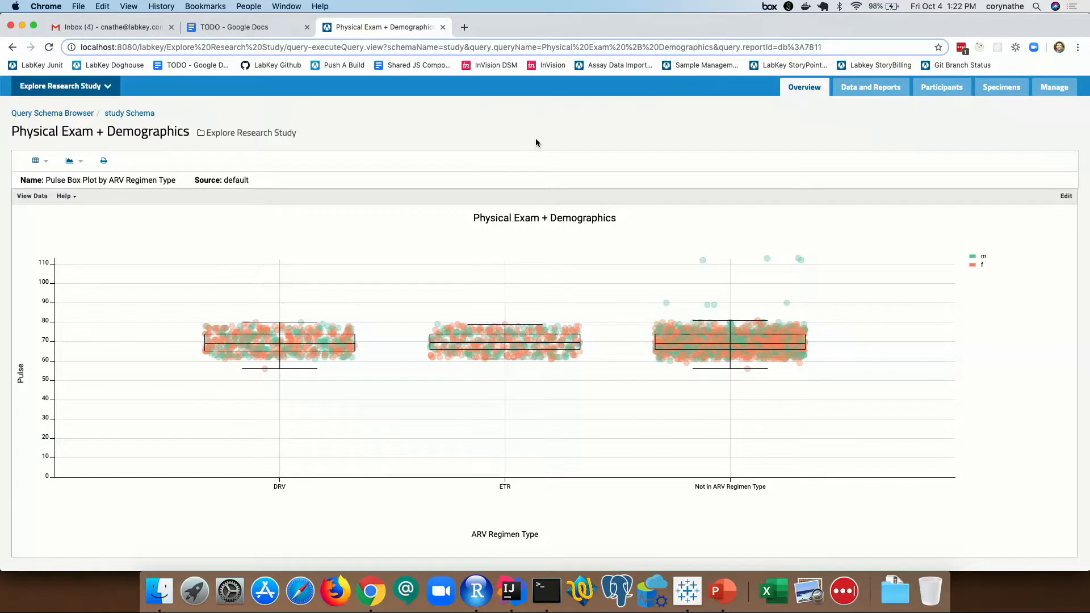
click(1067, 195)
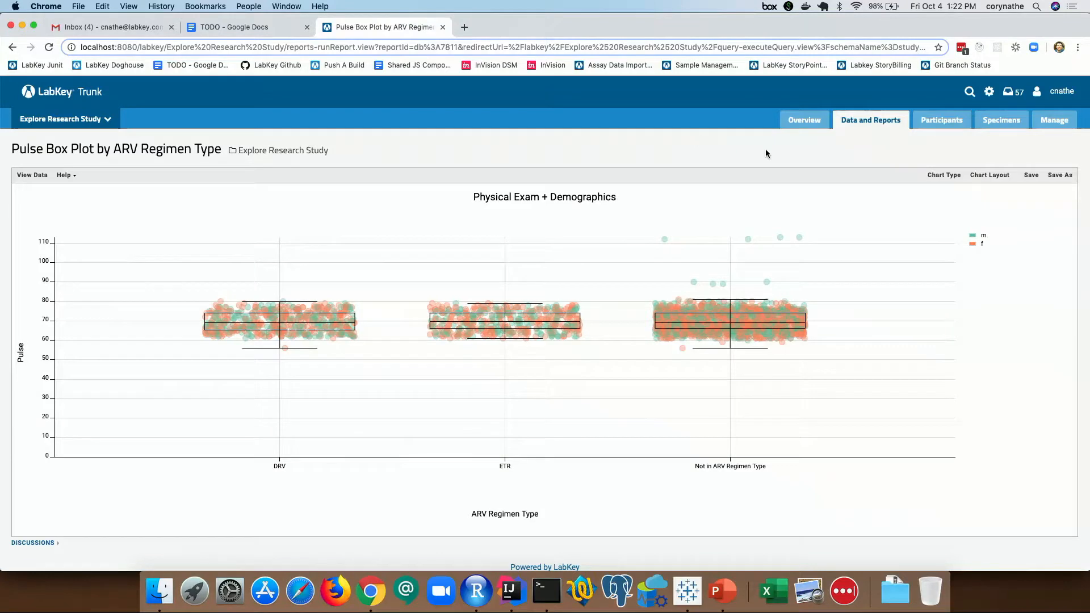
click(932, 174)
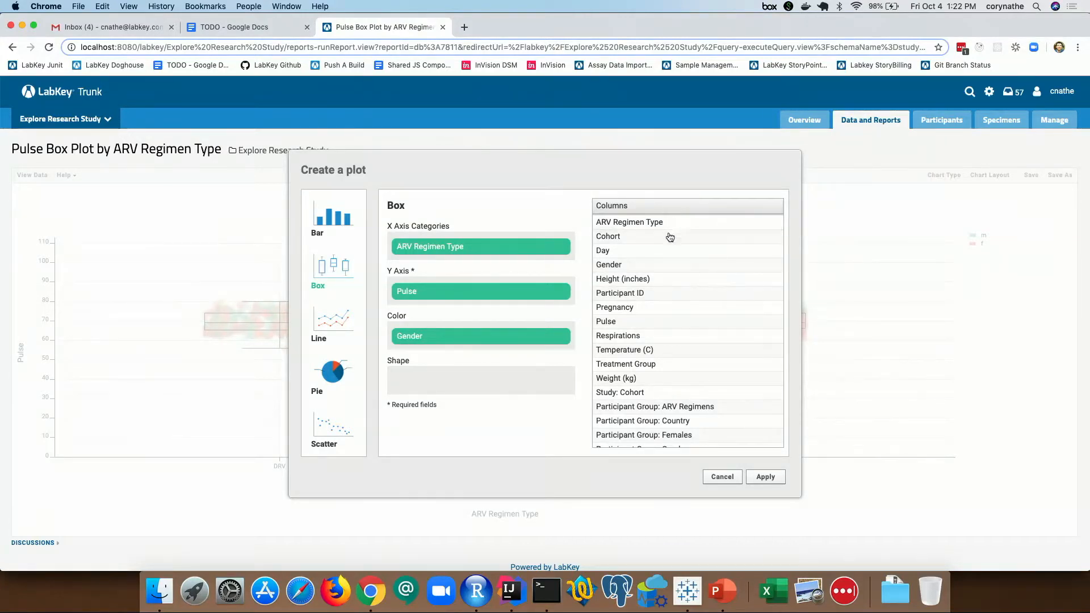
- Try Respirations on the Y axis, then cancel the plot editor, leaving the Pulse box plot unchanged
click(669, 376)
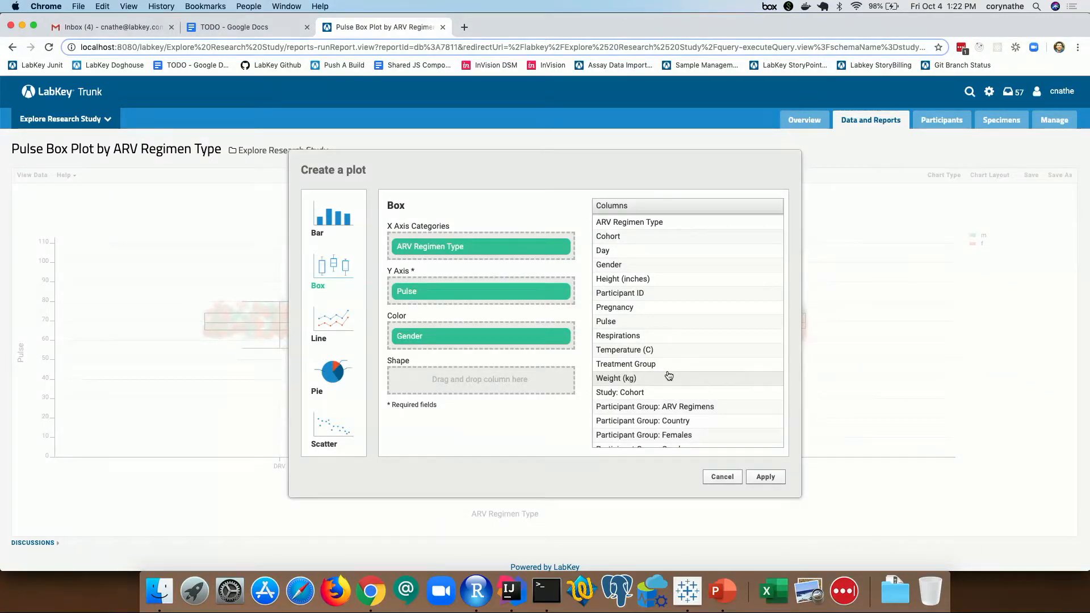
mouse_move(655, 336)
mouse_down()
mouse_move(469, 384)
mouse_move(465, 289)
mouse_move(545, 332)
mouse_move(648, 338)
mouse_up()
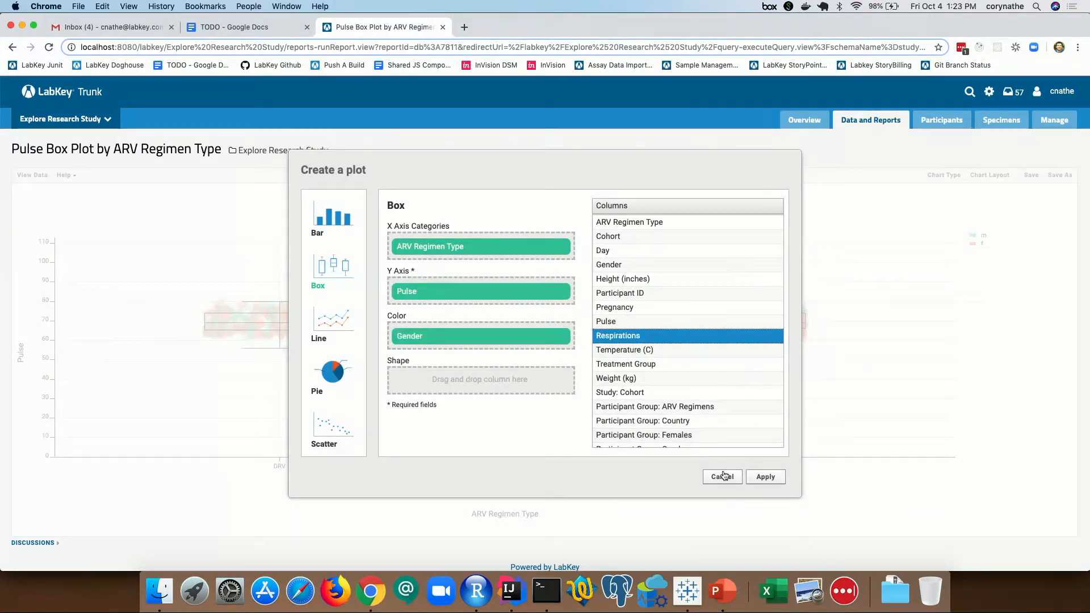
click(721, 476)
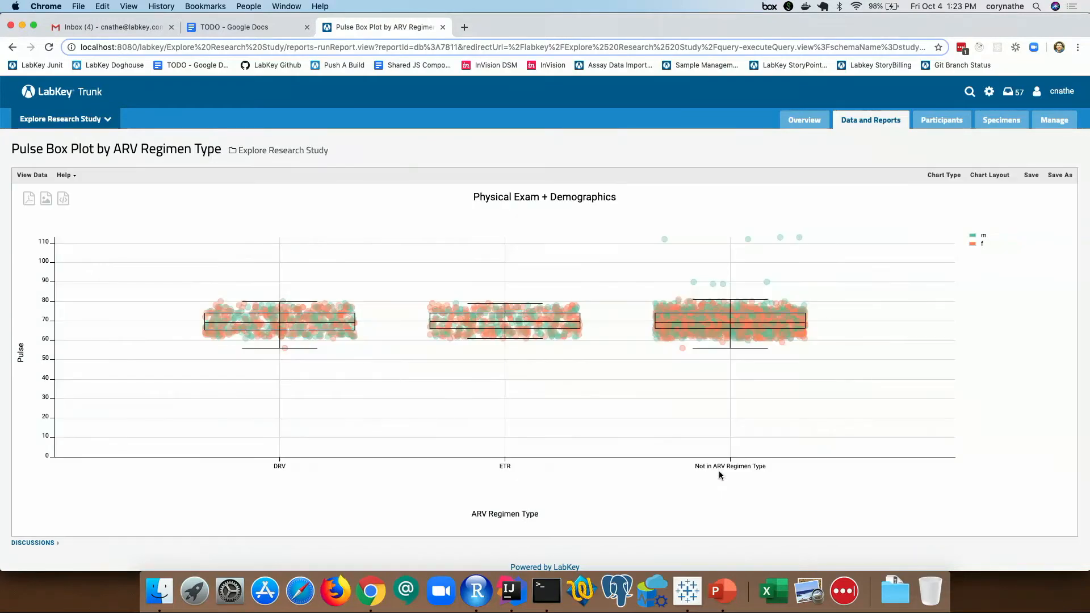
- Return to Tableau's Start page and begin an Other Databases (ODBC) connection
click(691, 598)
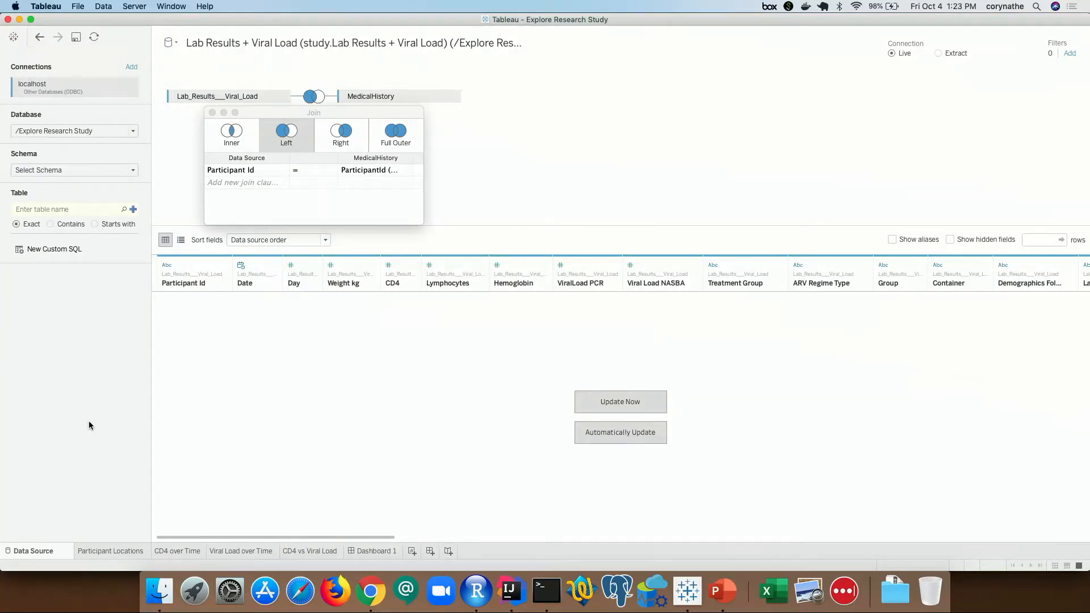
click(14, 37)
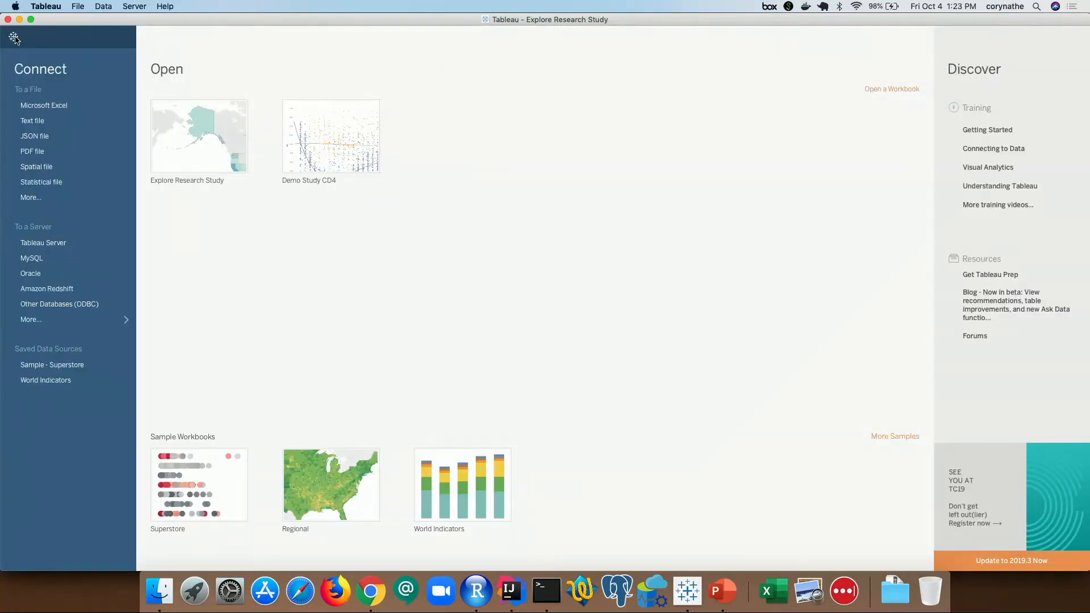
click(66, 310)
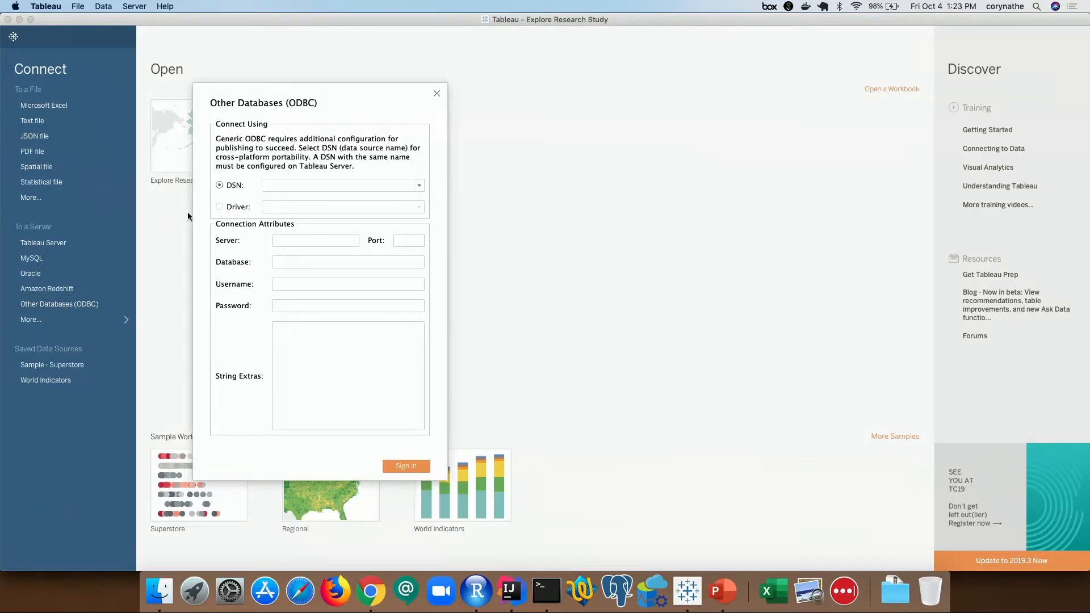
- Connect by Driver instead of DSN, choosing the PostgreSQL Unicode driver
click(240, 209)
click(418, 208)
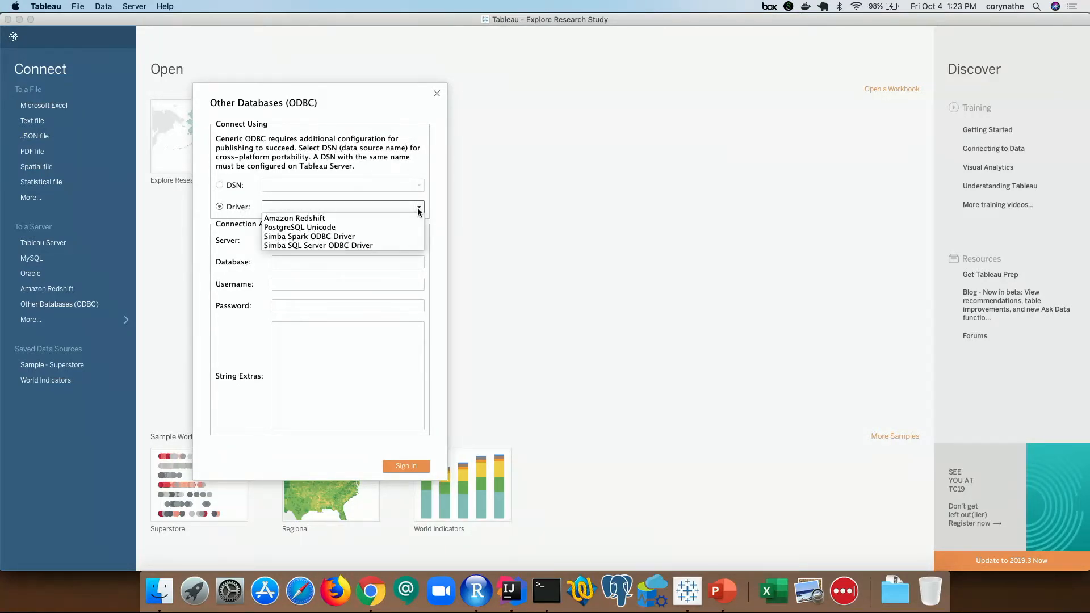
click(346, 232)
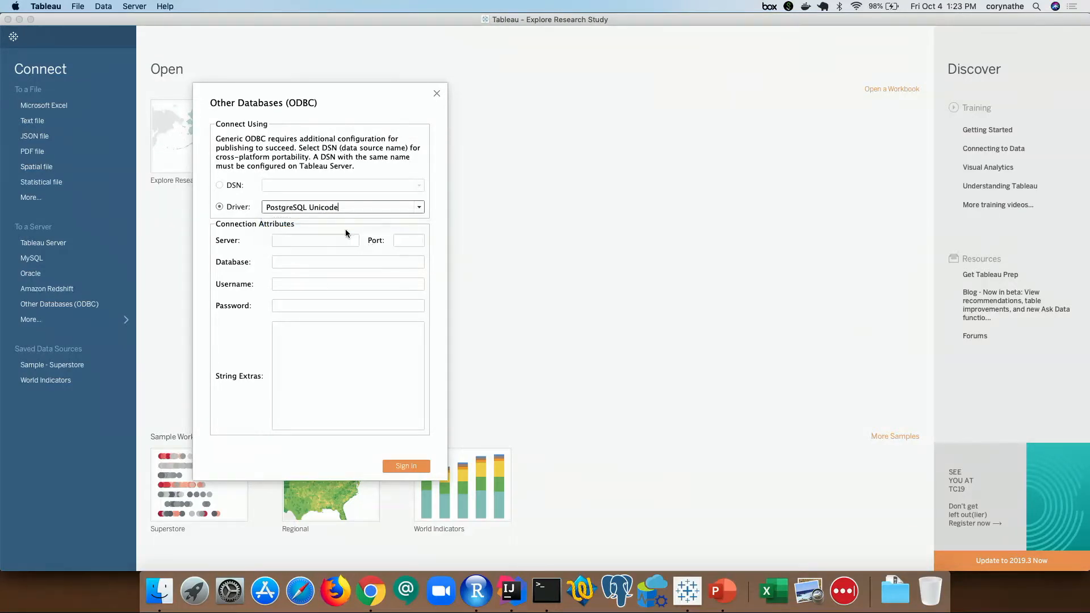
- Enter server localhost, port 5435 and database /Explore Research Study in the ODBC connection
text(localhost)
key(Tab)
text(5435)
key(Tab)
text(/)
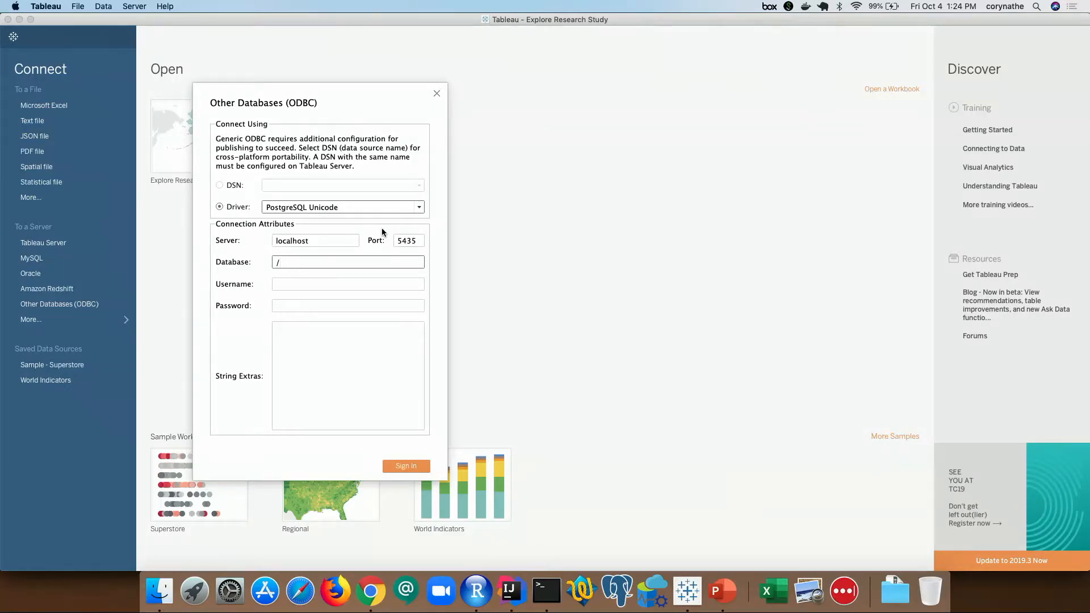
text(Explore Research Study)
- Fill in the account username and begin entering the password, clearing the mistyped one
key(Tab)
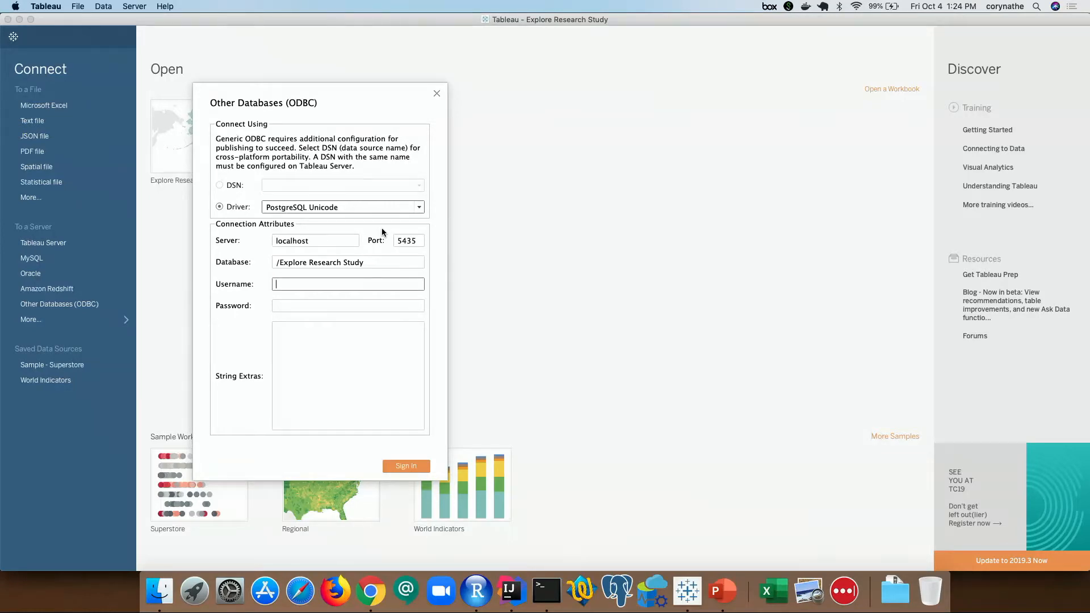
key(Tab)
text(•••••••••••)
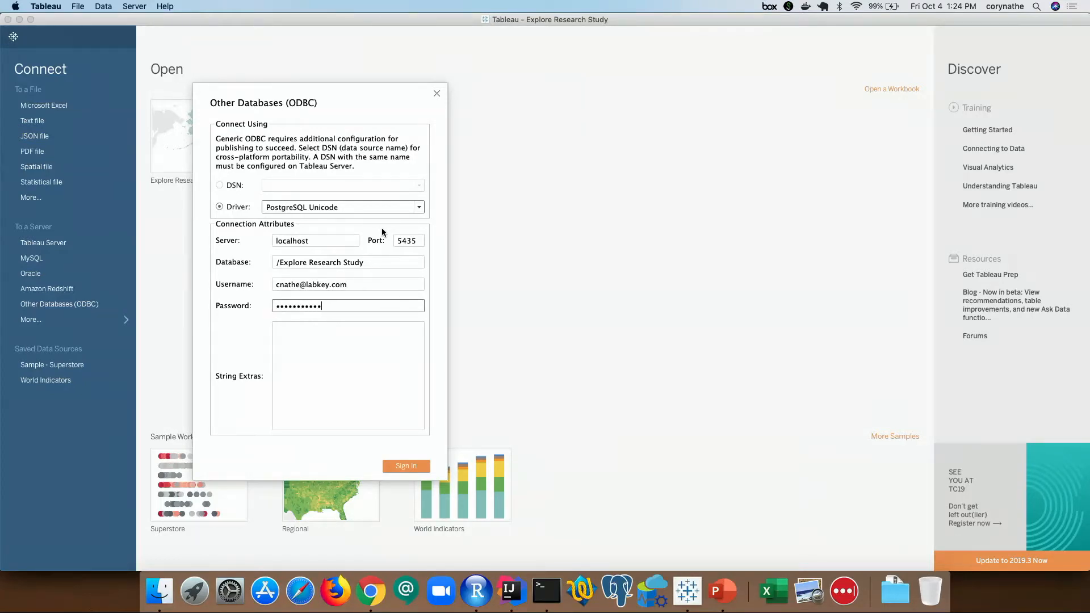
key(BackSpace)
key(BackSpace)
key(BackSpace)
key(BackSpace)
key(BackSpace)
key(BackSpace)
key(BackSpace)
key(BackSpace)
key(BackSpace)
key(BackSpace)
- Re-enter the password, sign in to the ODBC source and accept the limitations warning
text(••••••••)
key(Return)
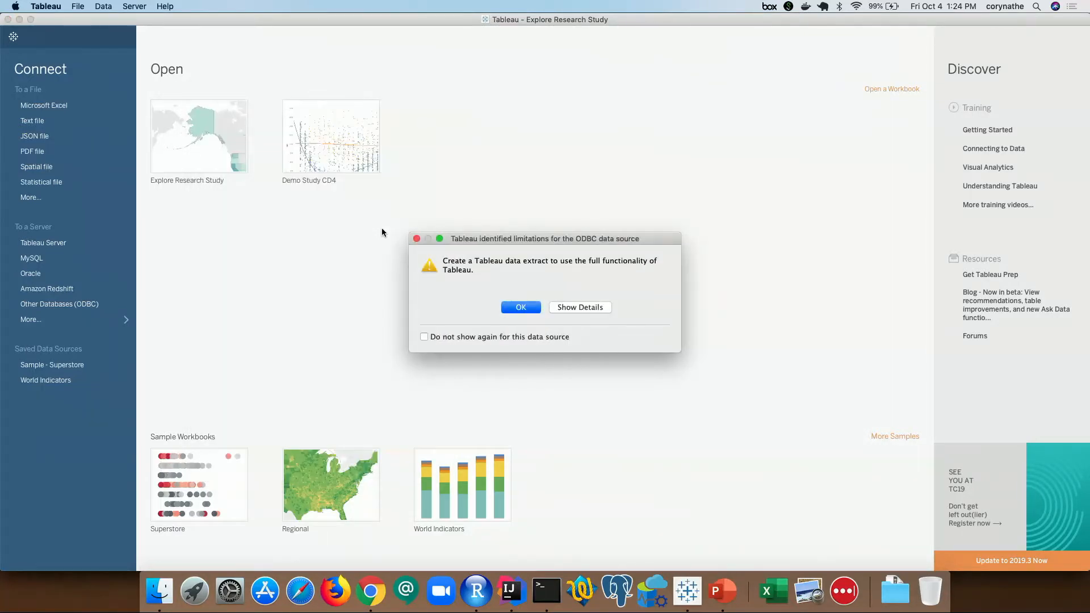
click(516, 305)
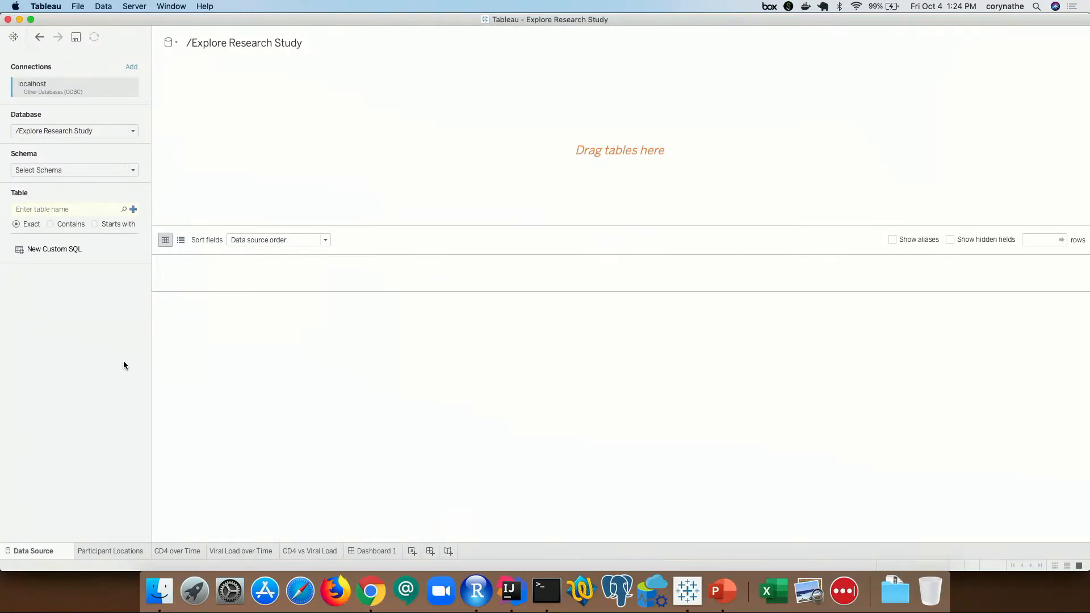
- Widen the connection pane, select the study schema and search its tables
drag(151, 370, 348, 387)
click(327, 170)
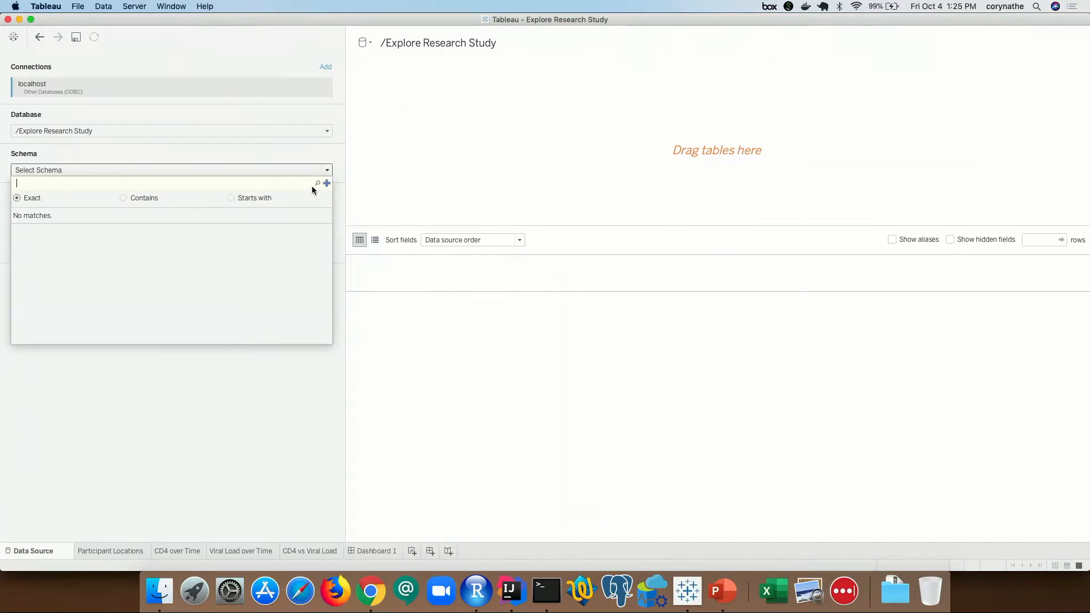
click(317, 183)
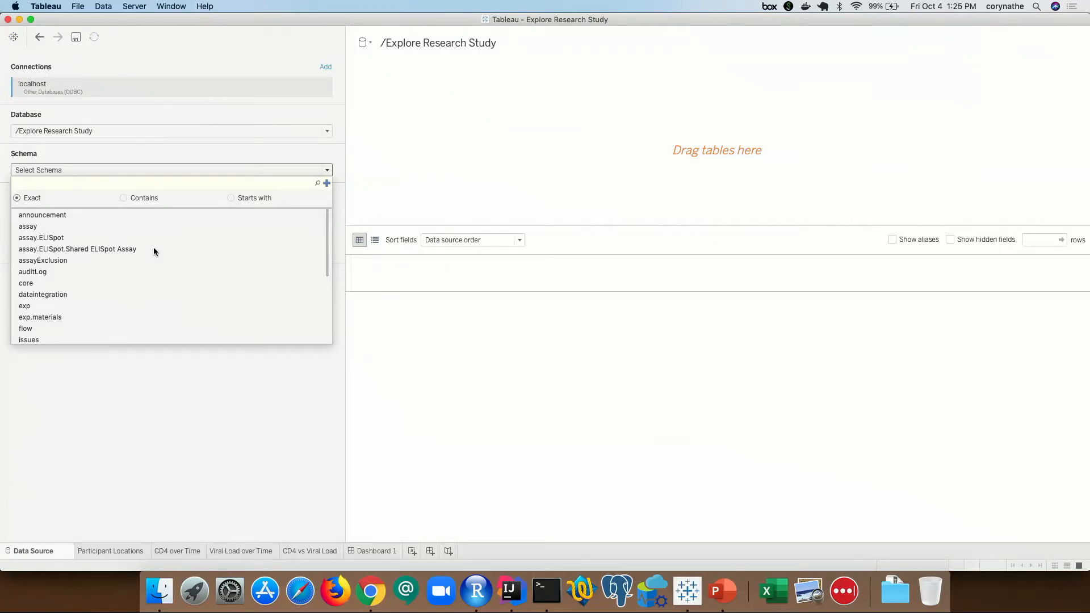
scroll(153, 250, down, 5)
scroll(154, 250, down, 1)
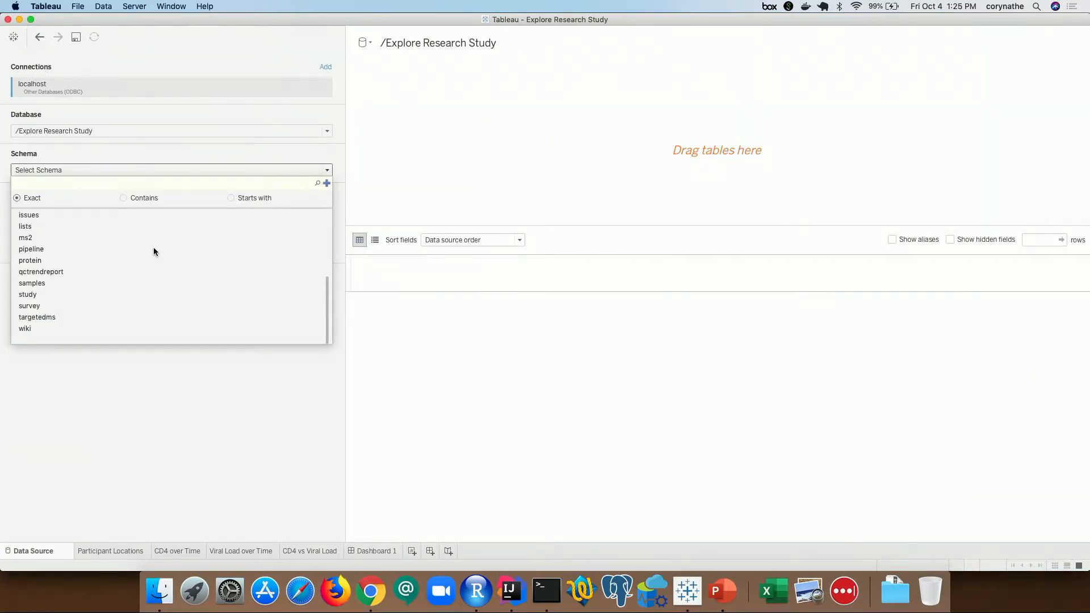
click(35, 295)
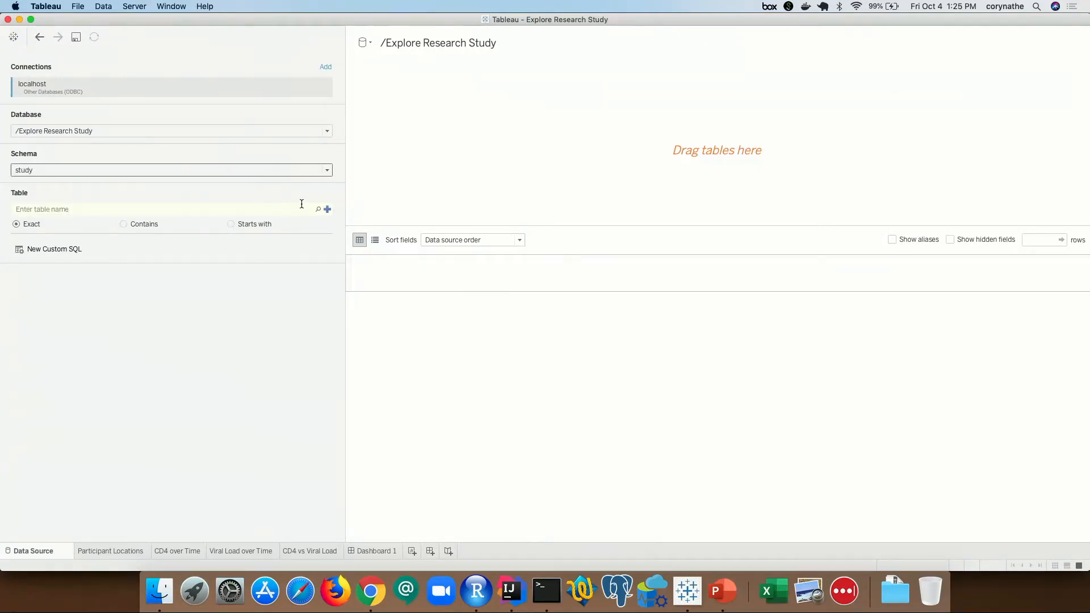
click(318, 209)
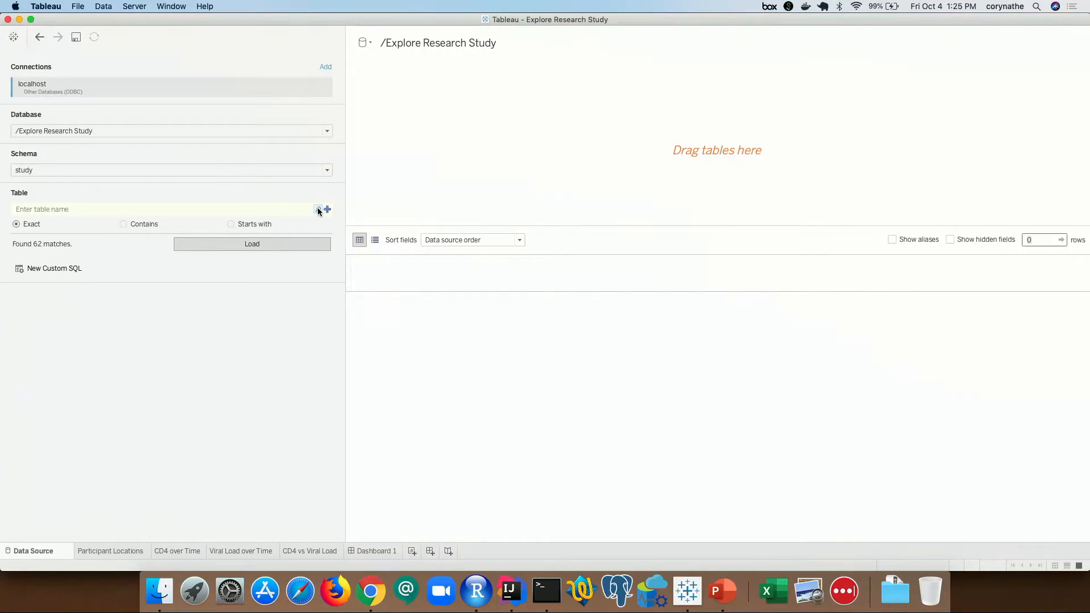
- Put the Physical Exam + Demographics table on the canvas and refresh the preview with its rows
click(254, 243)
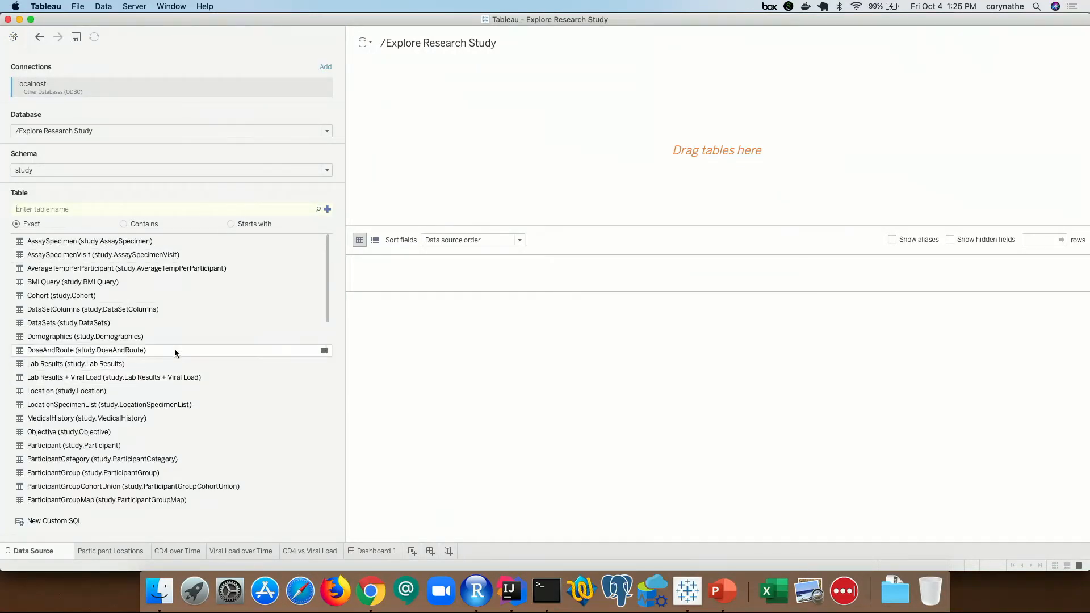
scroll(110, 294, down, 5)
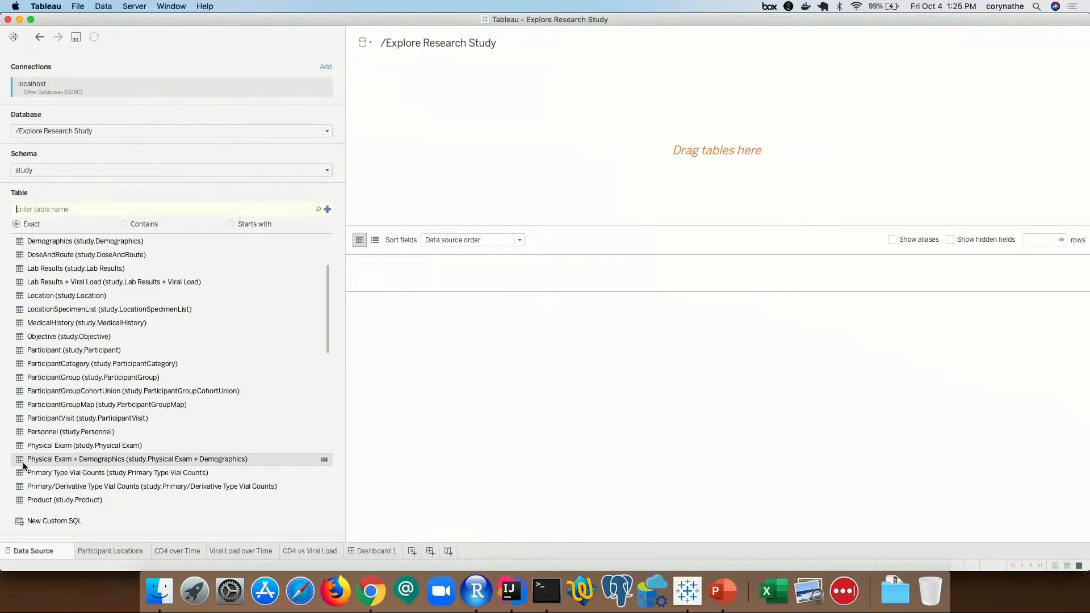
drag(21, 461, 495, 138)
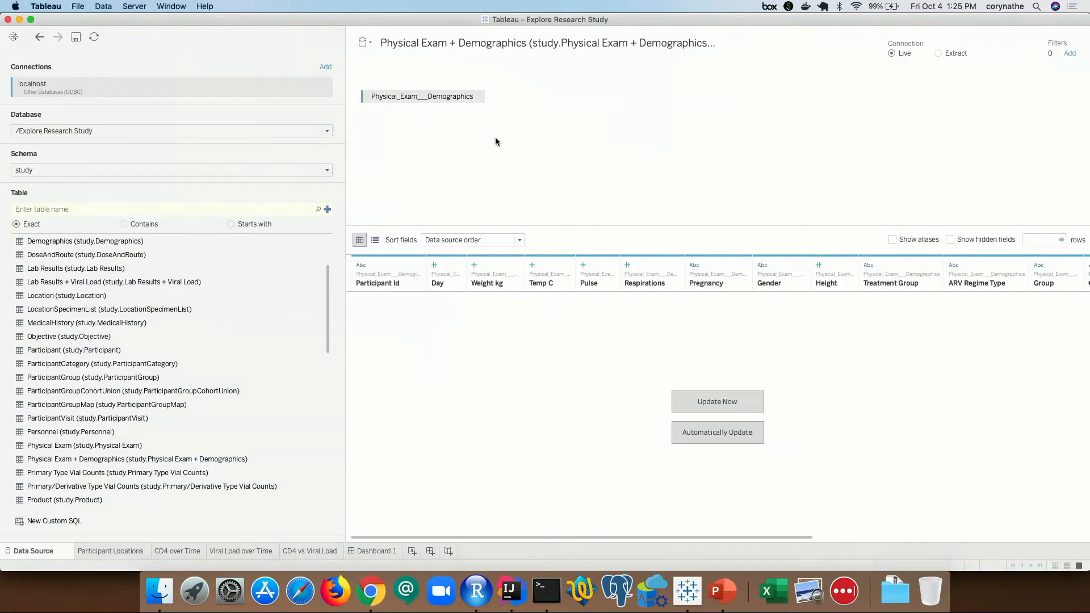
click(729, 407)
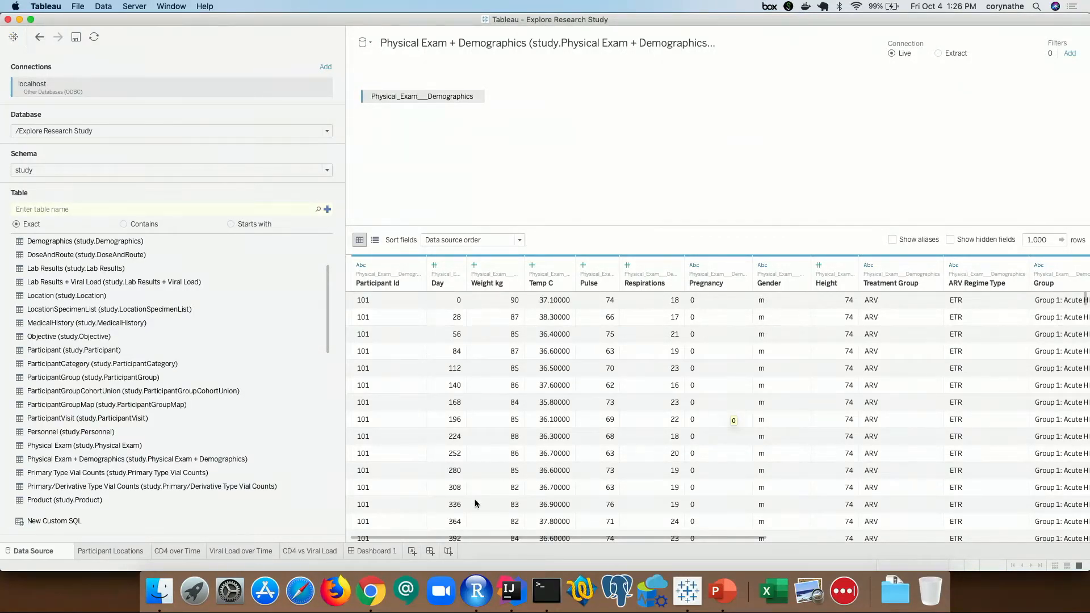
- On a new Sheet 5, plot SUM(Pulse) on Rows against ARV Regime Type on Columns
click(412, 552)
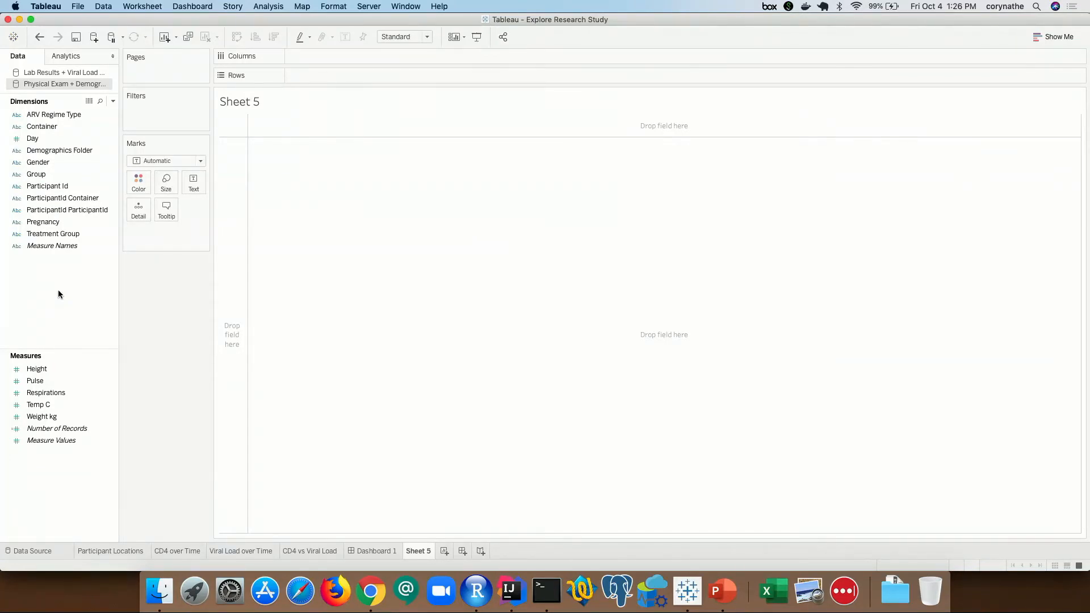
click(34, 370)
click(34, 381)
drag(51, 381, 306, 73)
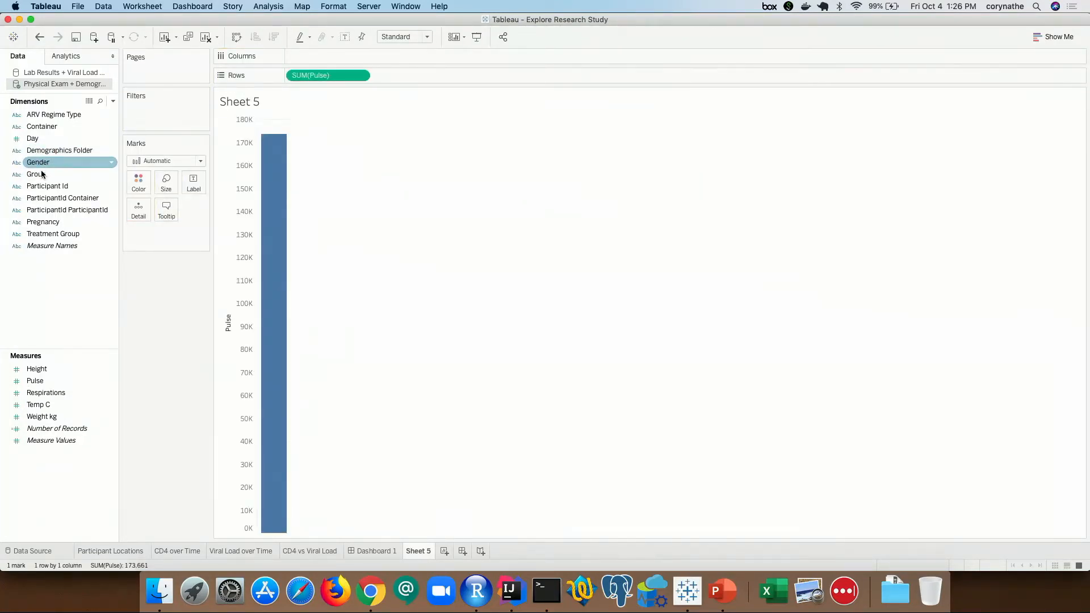
drag(34, 117, 307, 59)
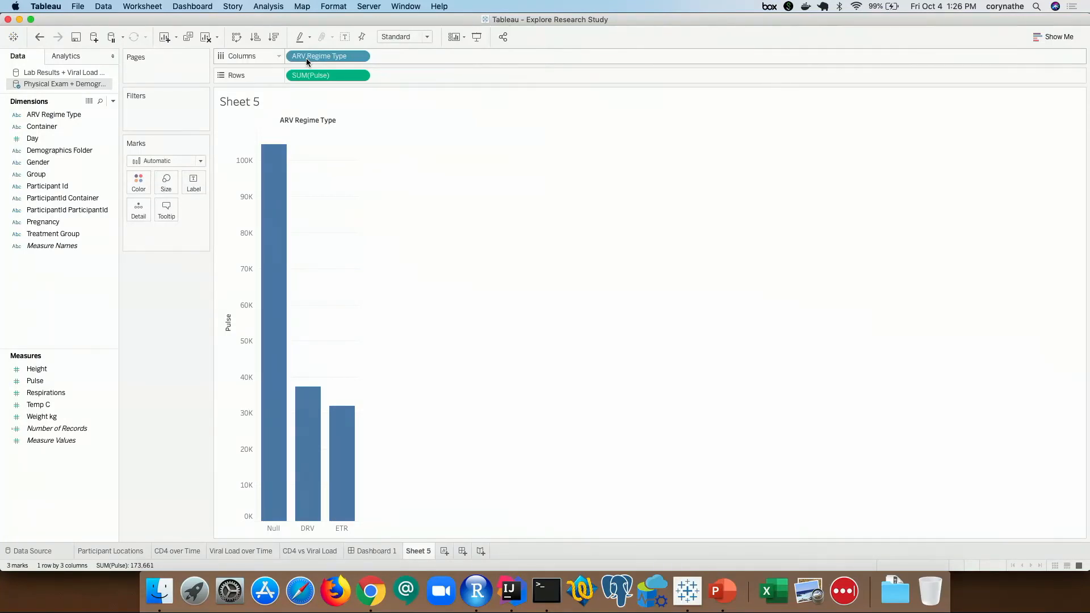
click(277, 8)
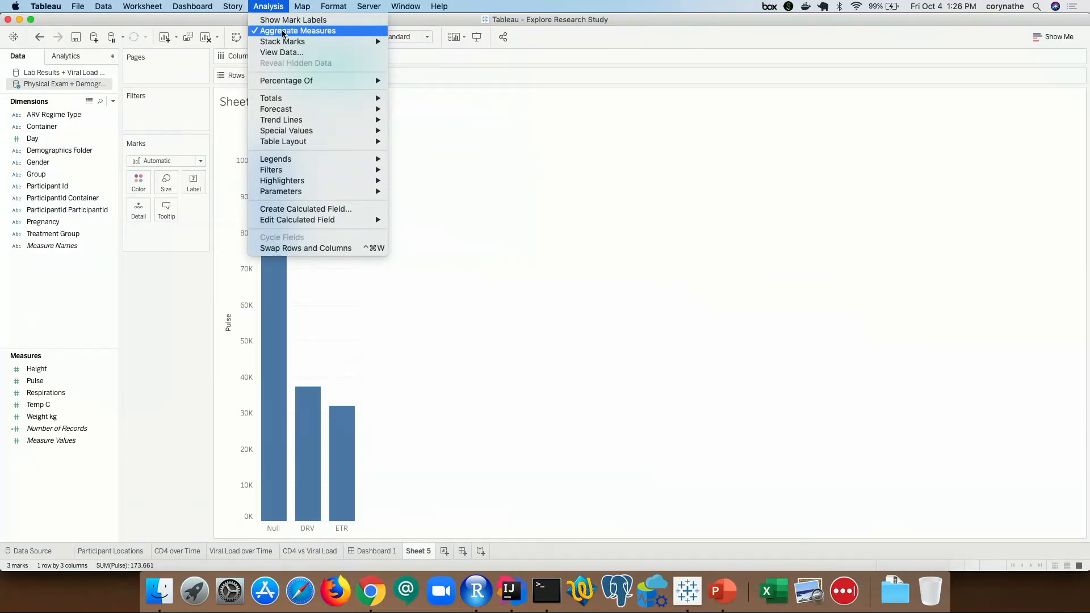
- Turn off Aggregate Measures, shrink the circle marks, and colour them by Gender
click(282, 32)
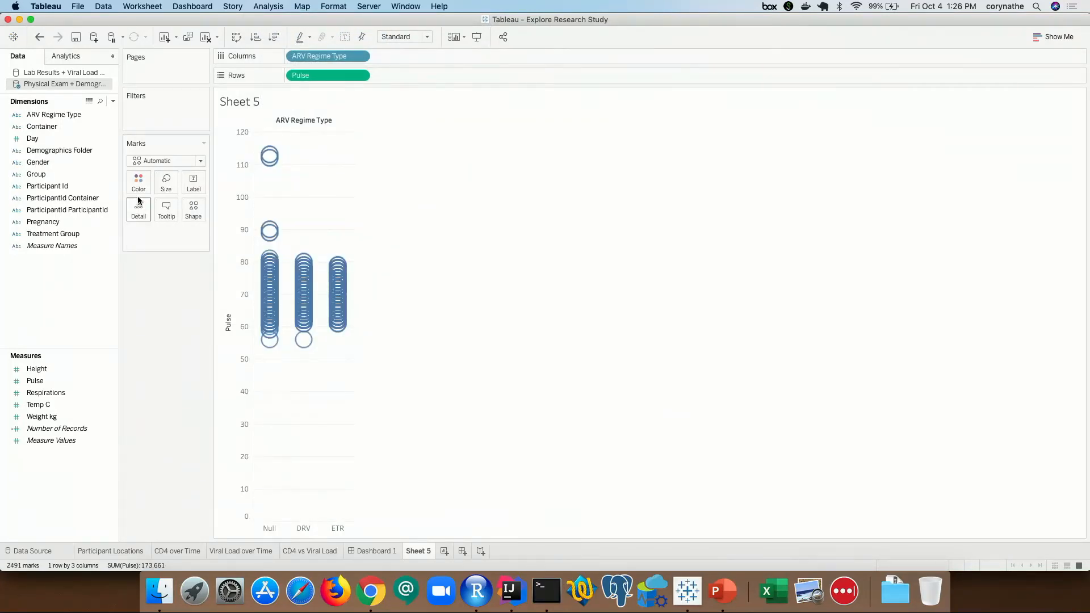
click(170, 179)
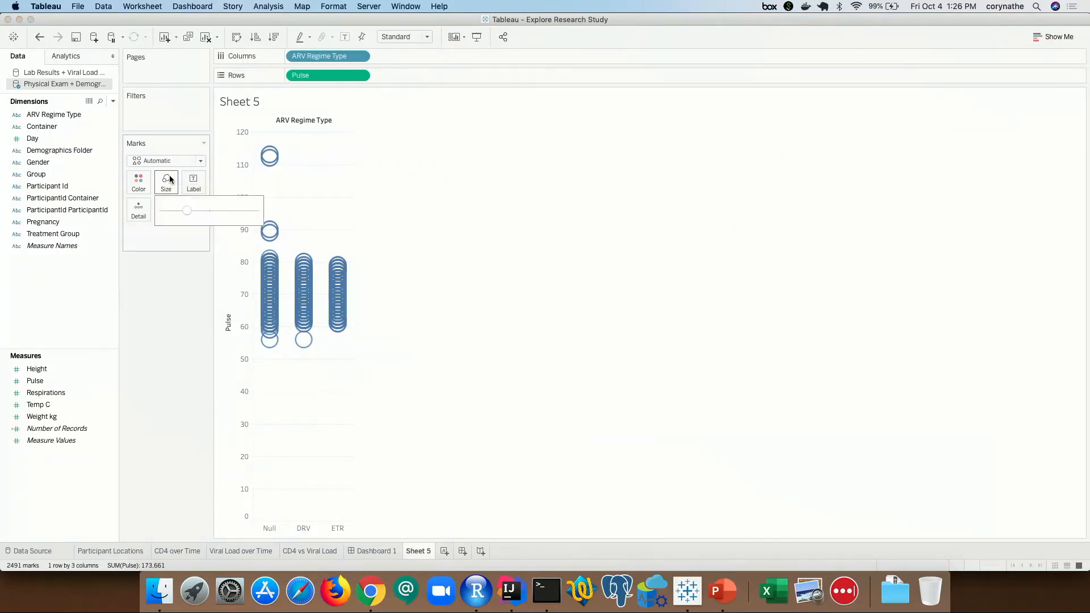
click(173, 209)
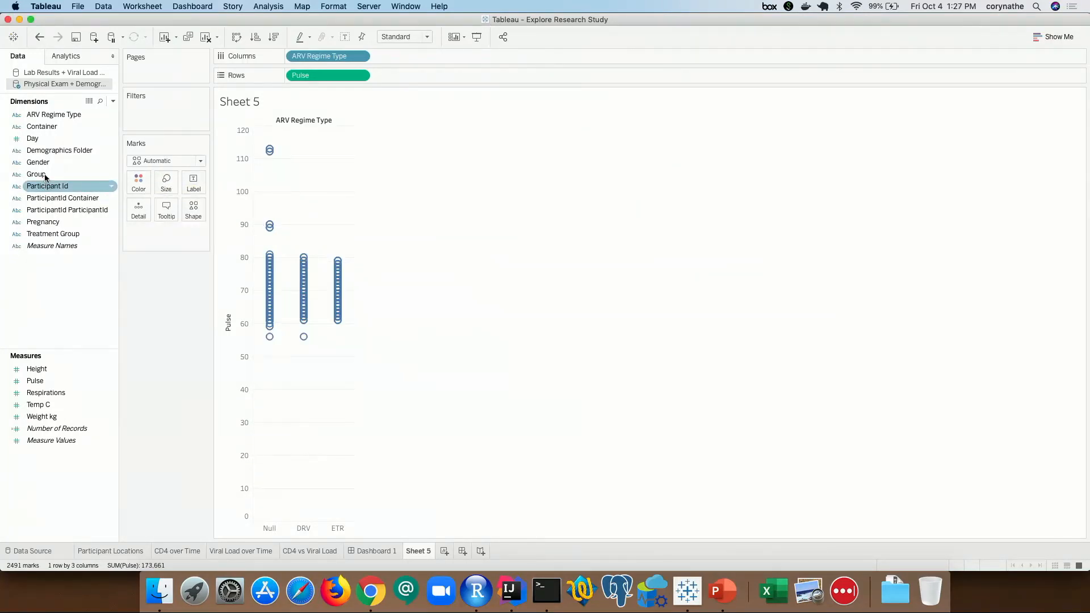
drag(46, 163, 136, 182)
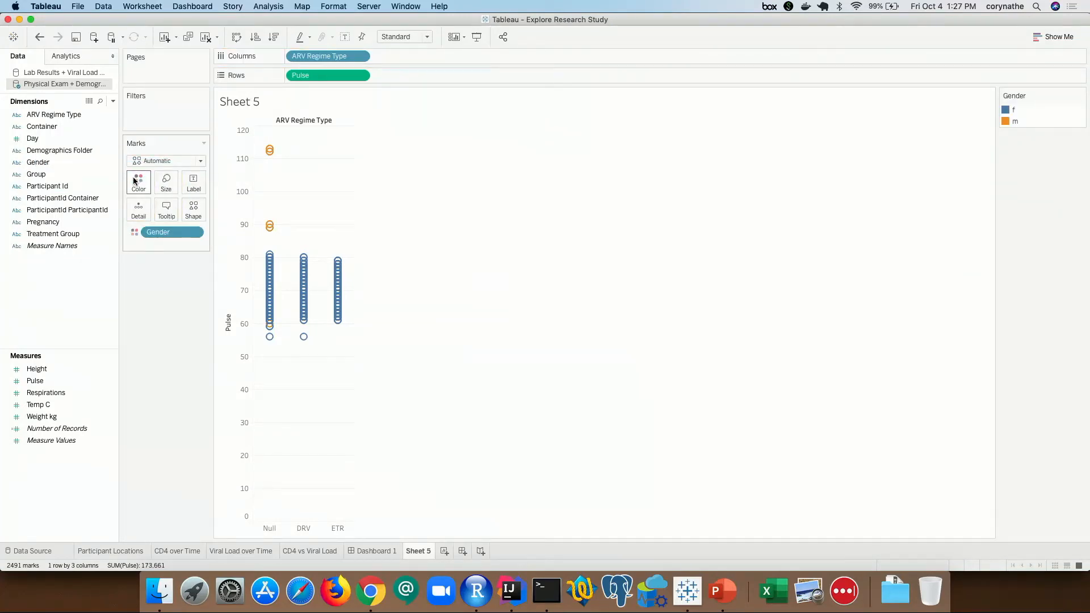
- Add a Box Plot from the Analytics pane over each ARV Regime Type column
click(60, 57)
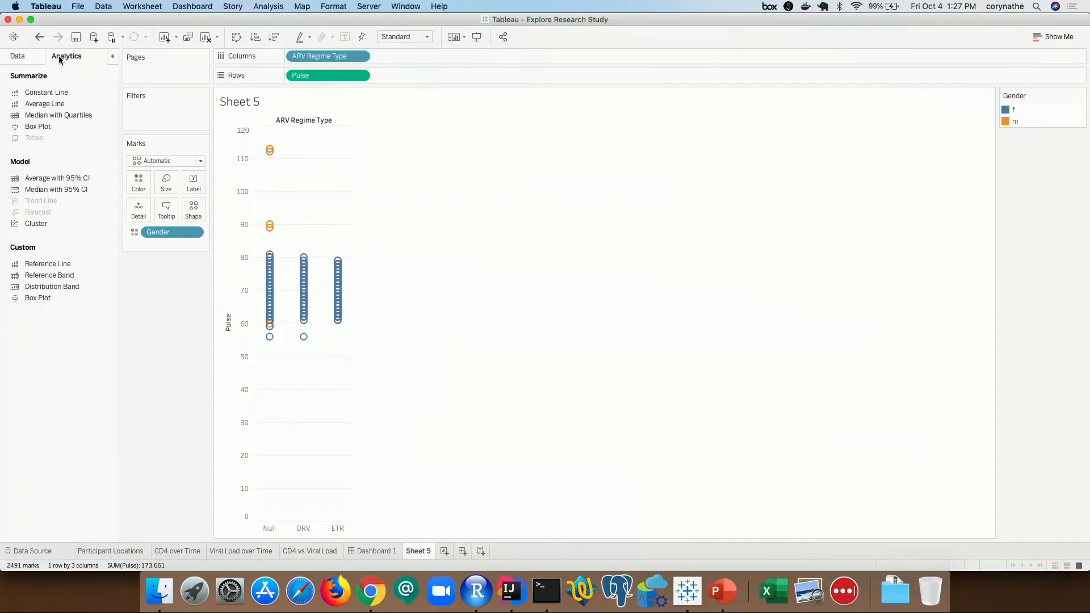
double_click(34, 127)
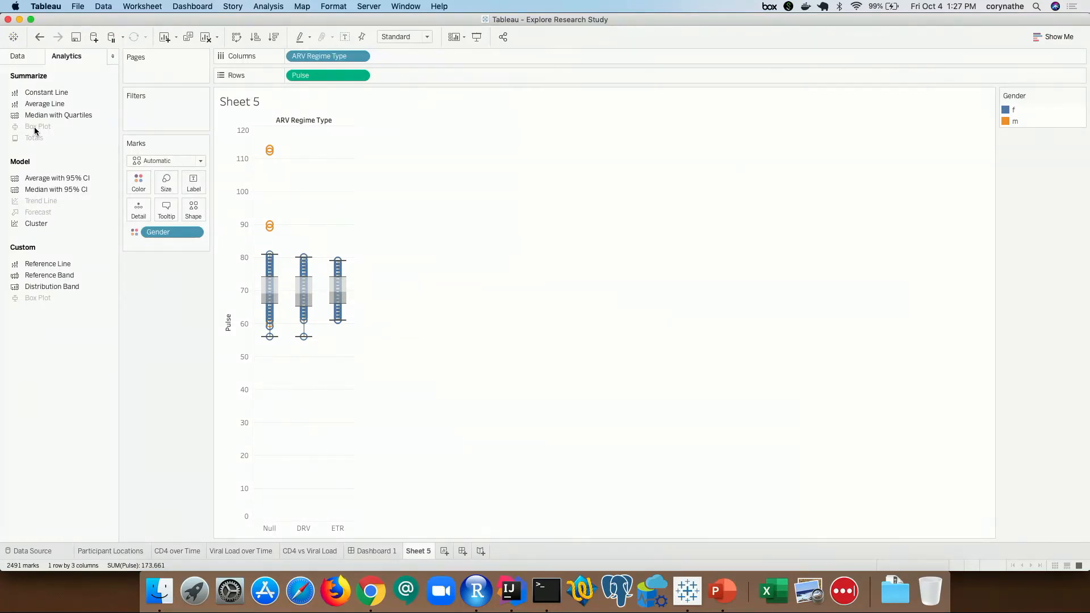
click(113, 58)
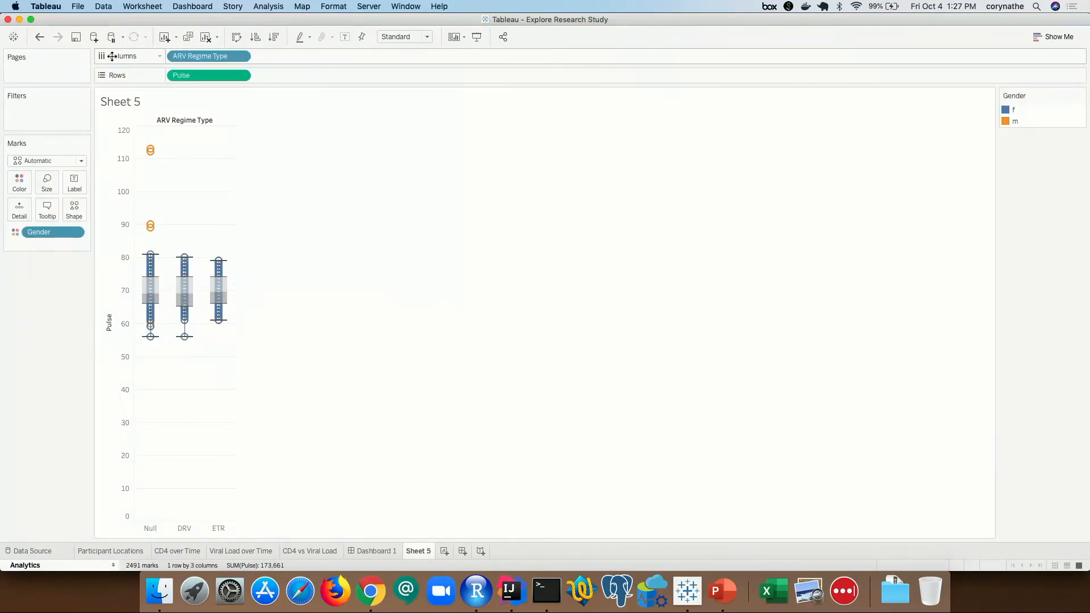
click(113, 565)
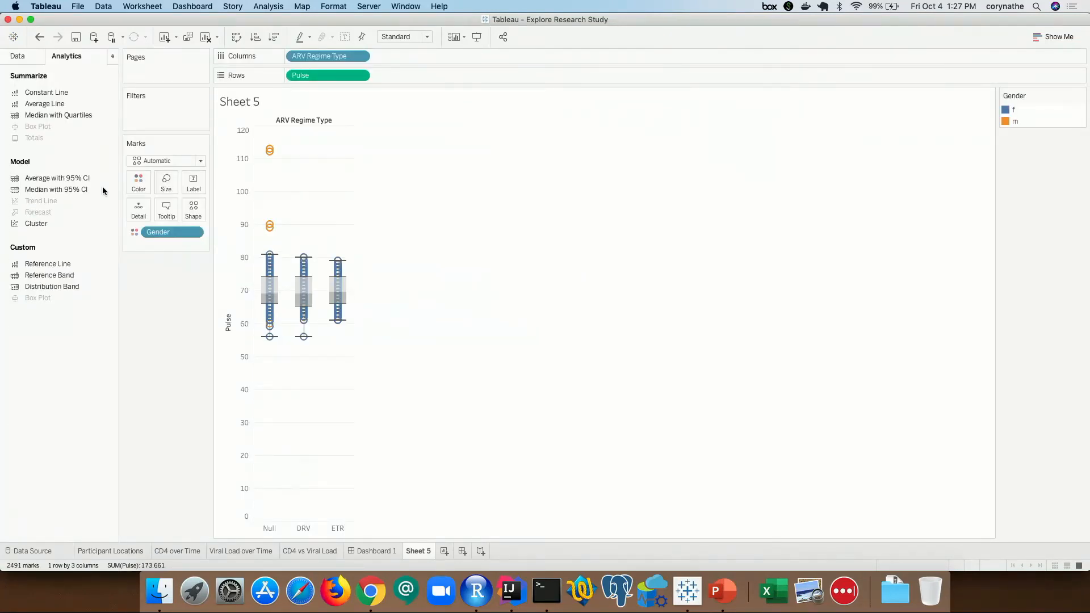
- Create a calculated field 'jitter' with formula index() and drag it to Columns
click(29, 56)
click(113, 101)
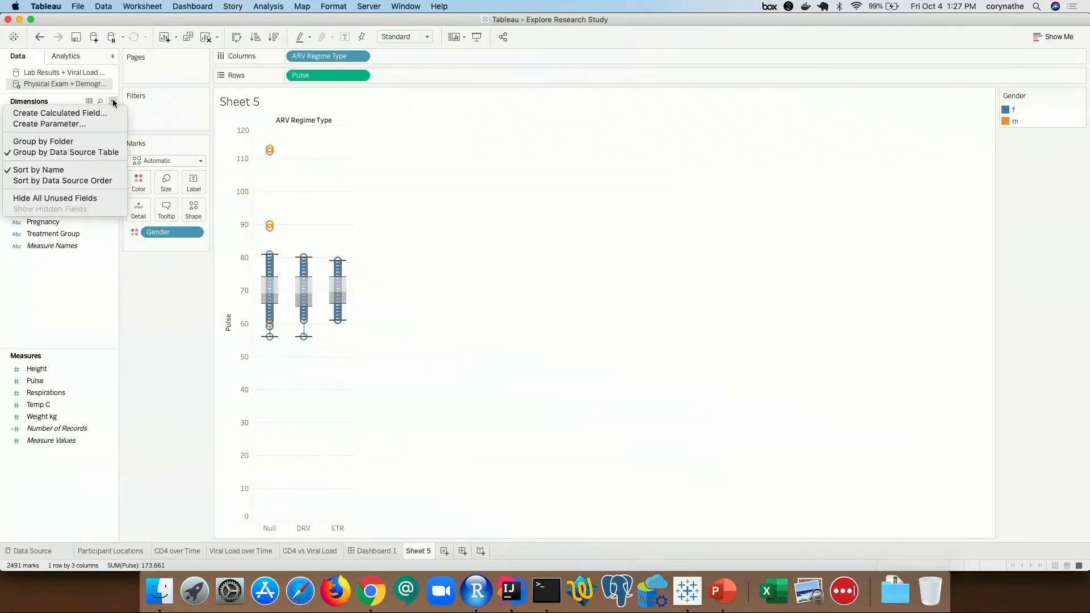
click(93, 112)
text(jitter)
key(Tab)
text(index)
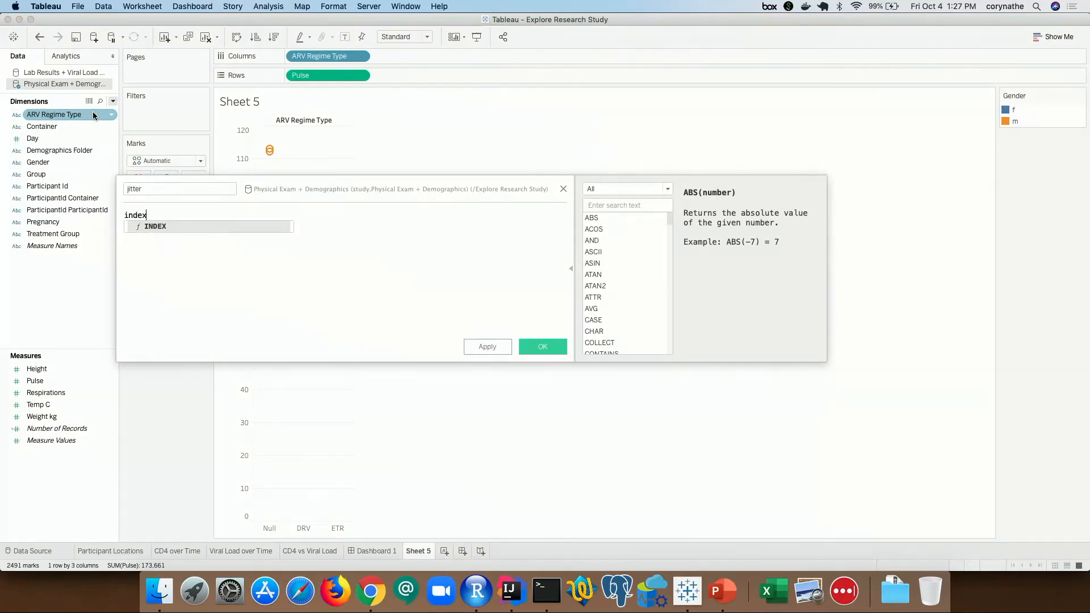
text(())
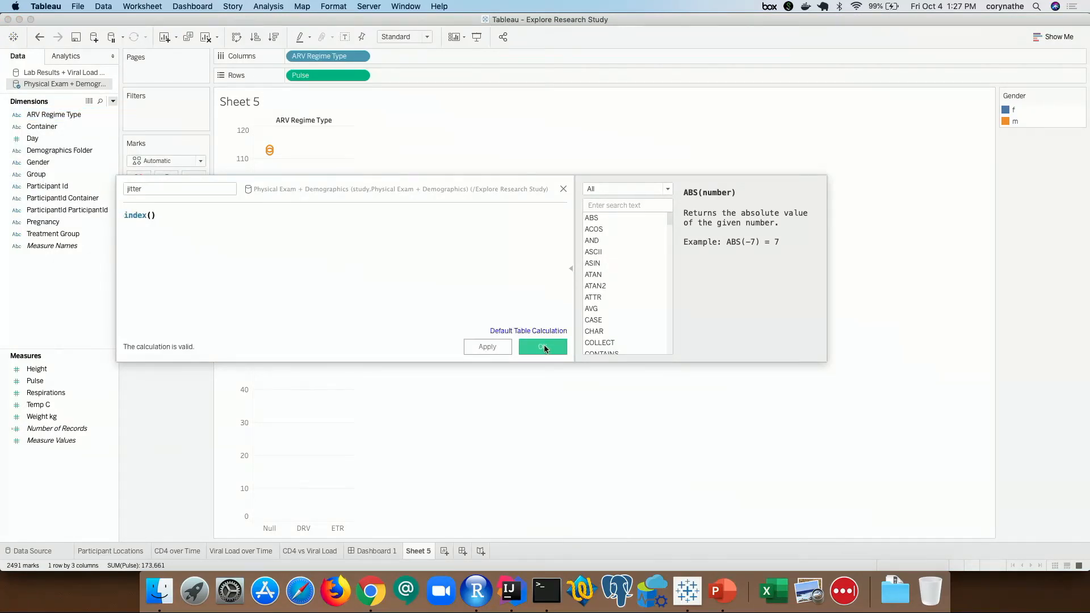
click(544, 348)
drag(34, 380, 436, 59)
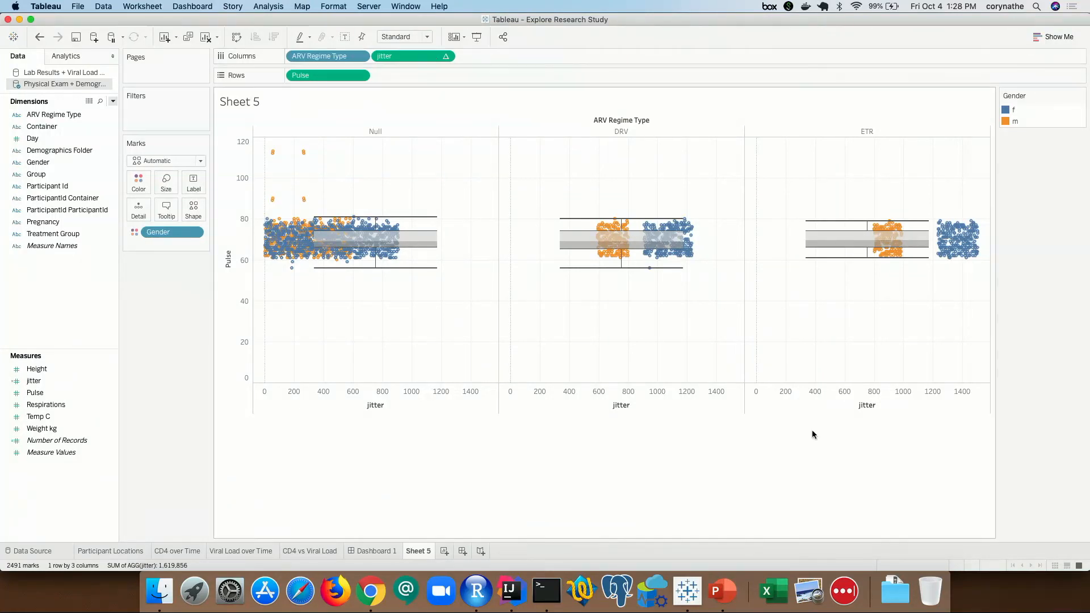
- Play the PowerPoint slide show from slide 15, the Thank you / Questions? slide
click(732, 596)
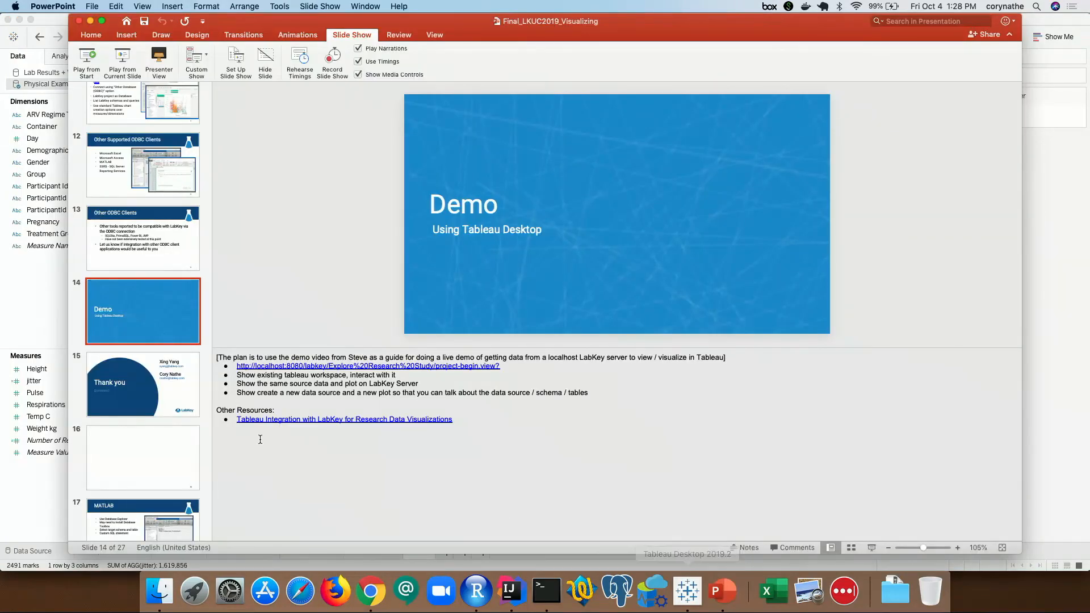
click(138, 408)
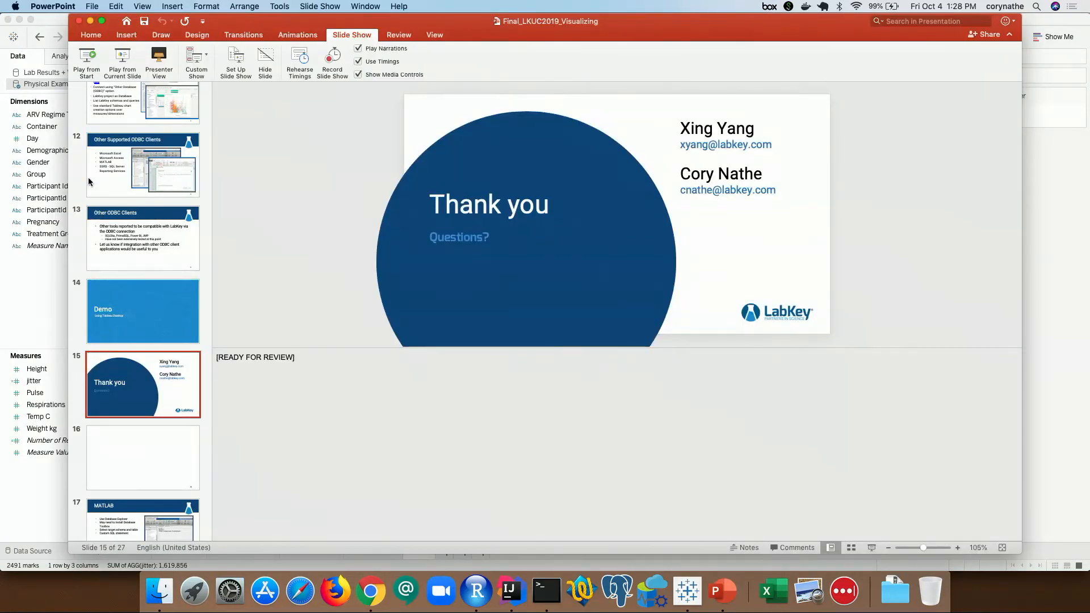
click(124, 57)
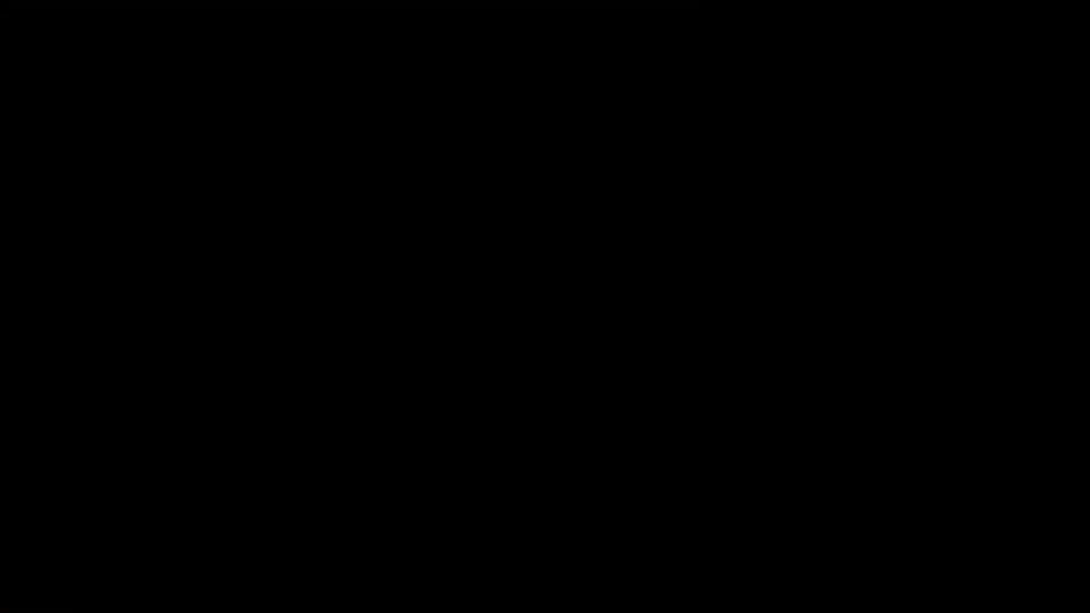